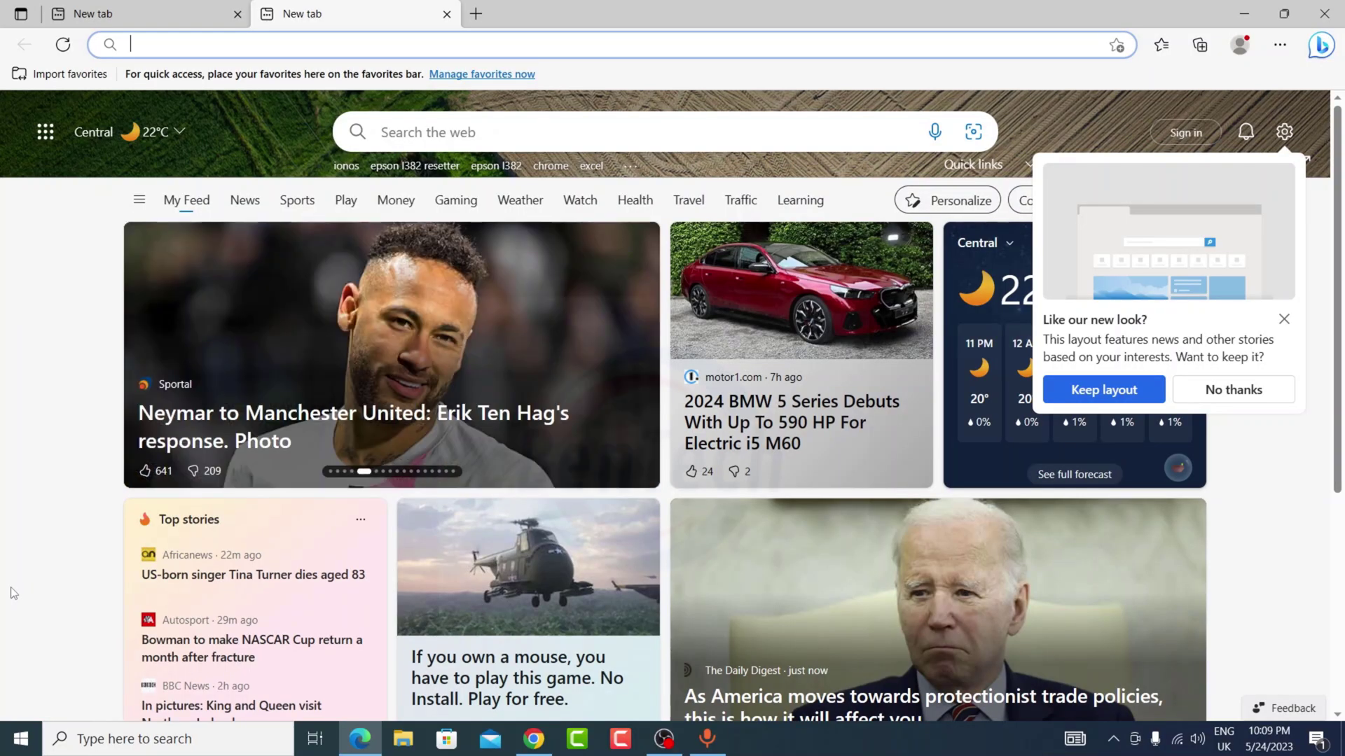
Search for IONOS and sign in to the IONOS account
{"action": "type", "text": "io"}
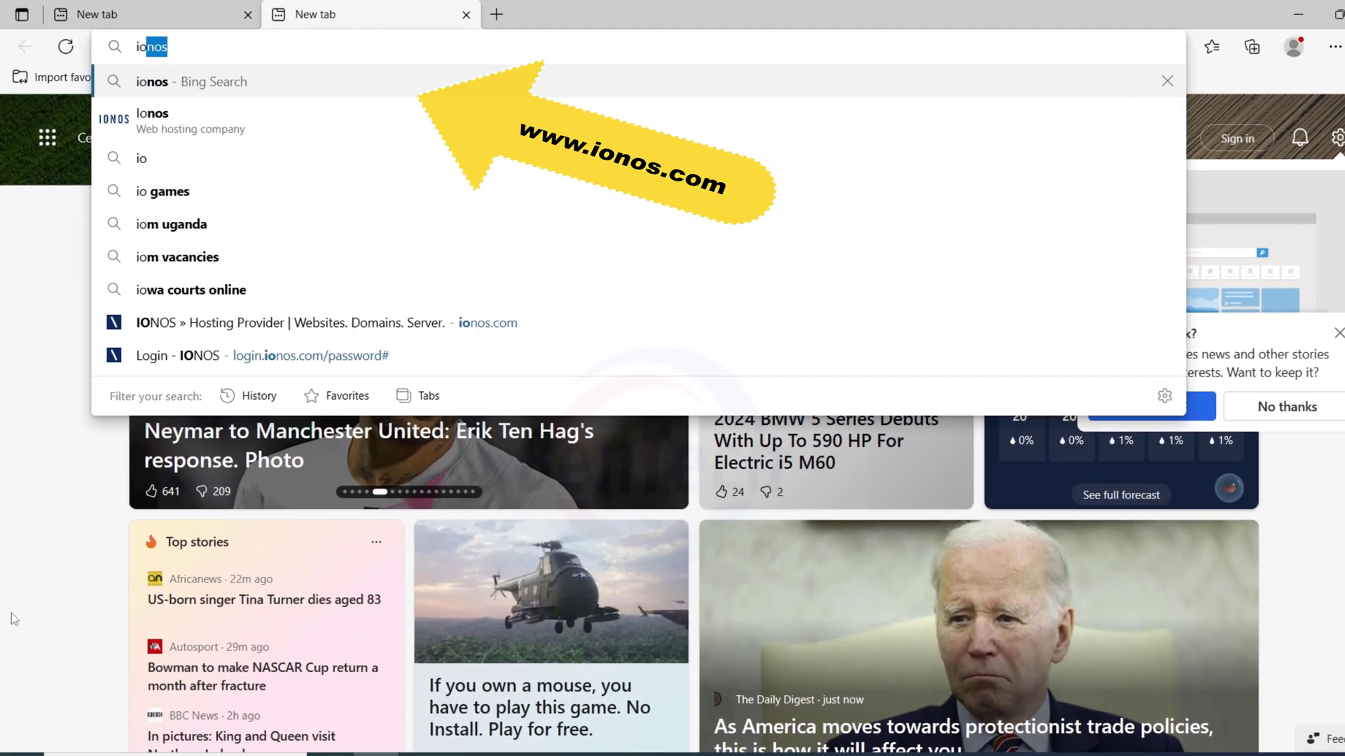
{"action": "type", "text": "nos.com"}
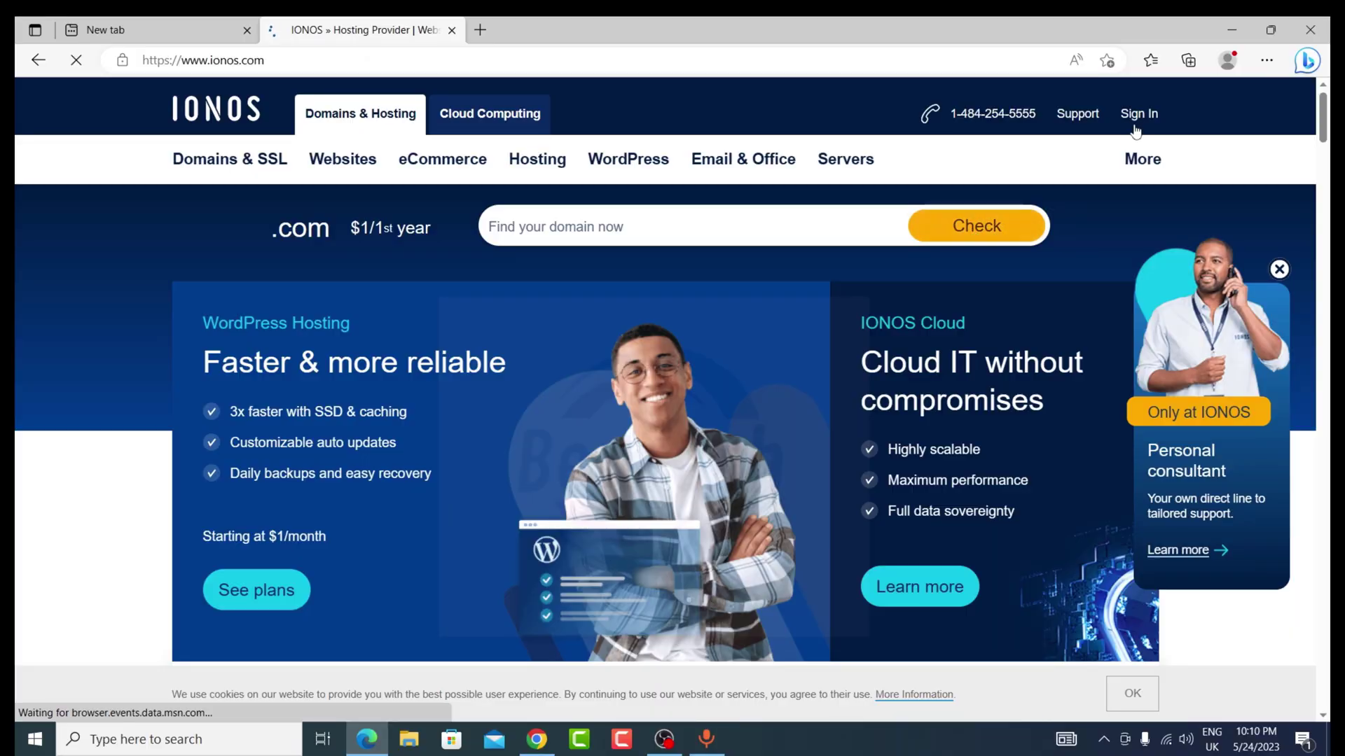
{"action": "left_click", "coordinate": [1137, 123]}
{"action": "left_click", "coordinate": [985, 292]}
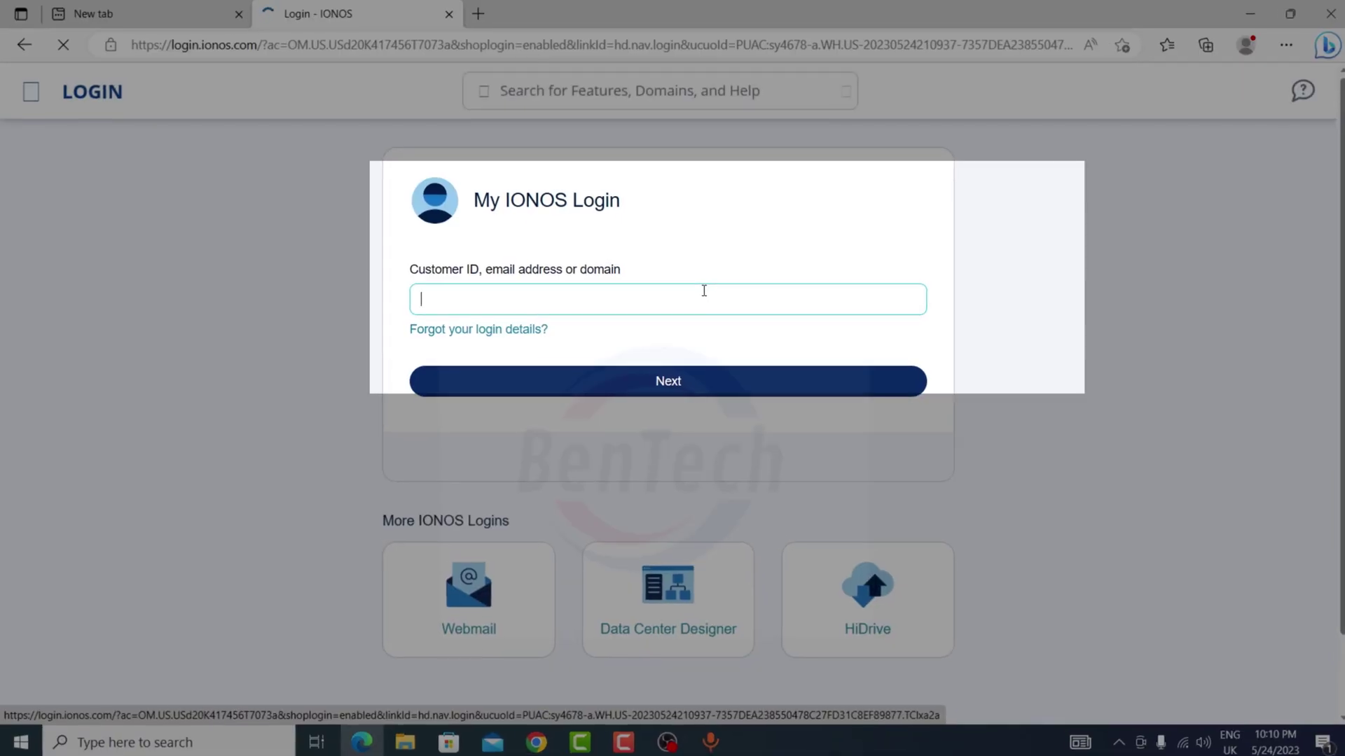
{"action": "type", "text": "b"}
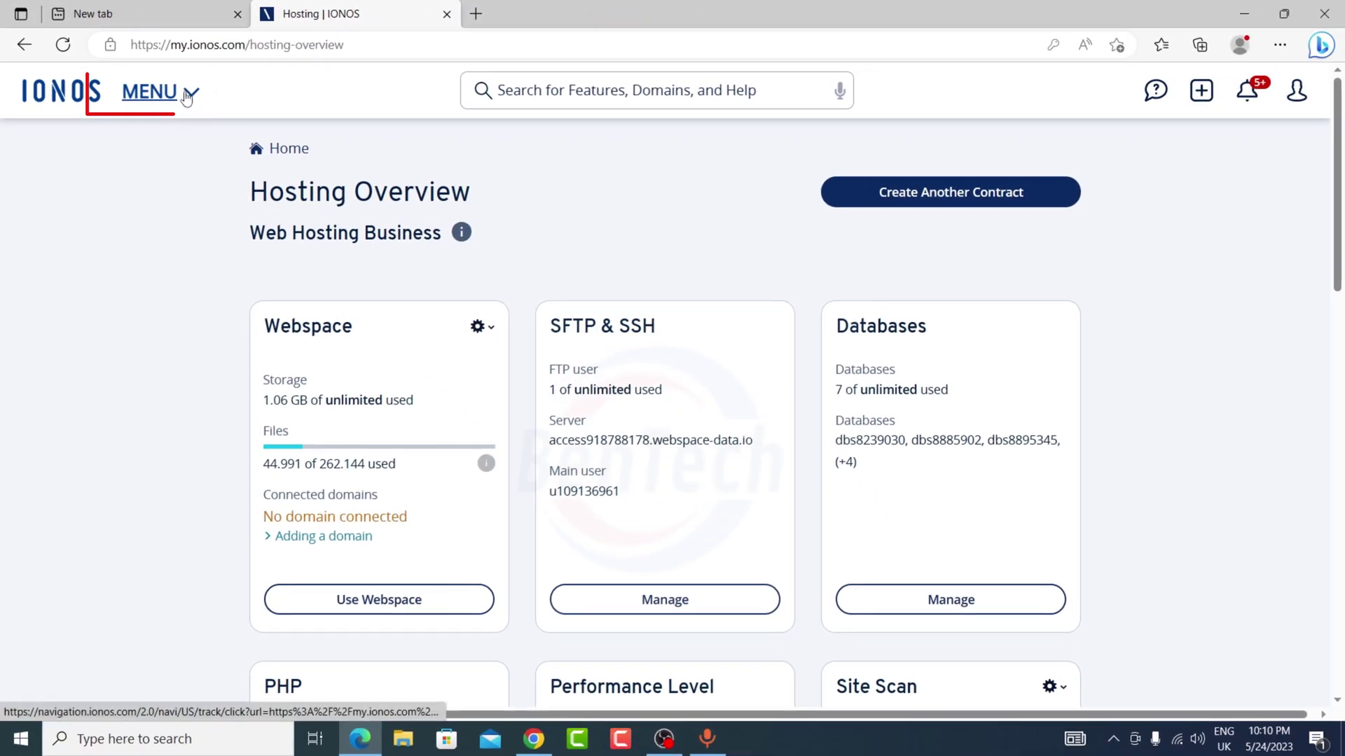
Open Domains & SSL from the main menu to list bentechs.com
{"action": "left_click", "coordinate": [308, 149]}
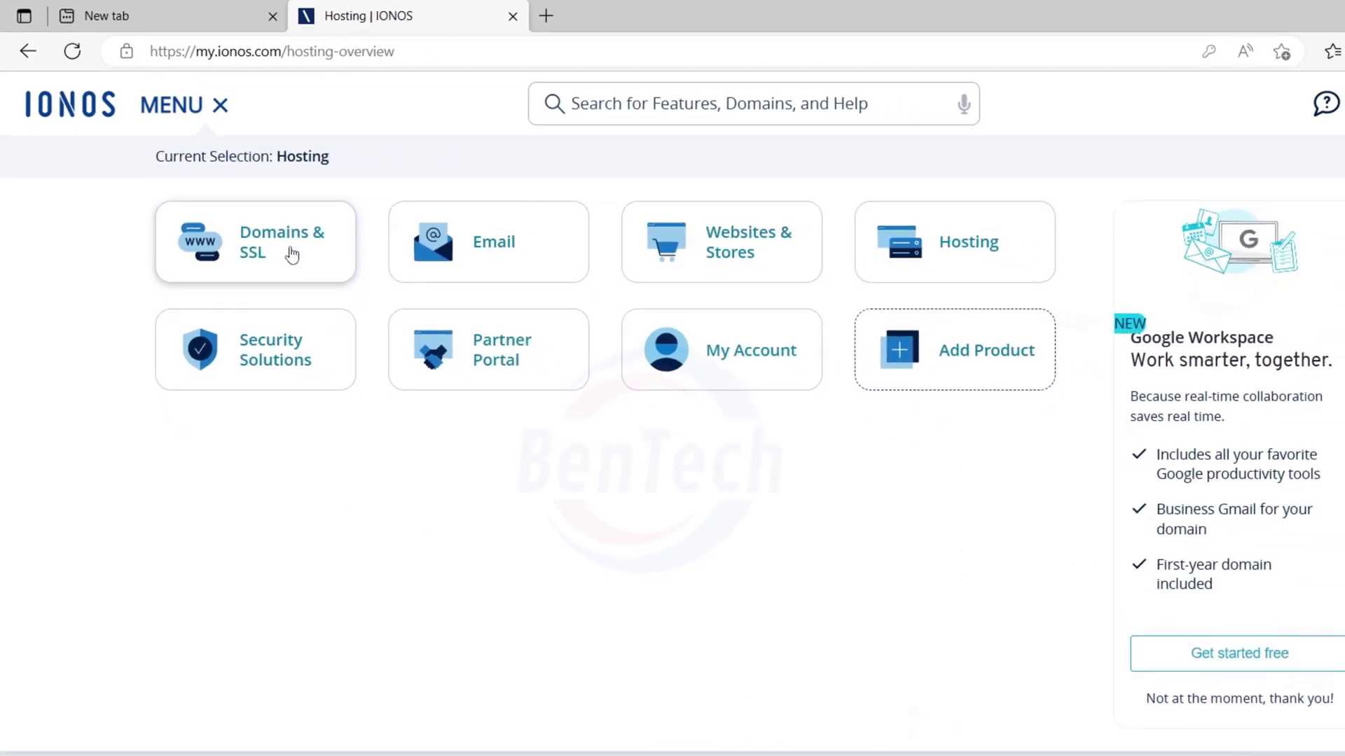
{"action": "left_click", "coordinate": [370, 297]}
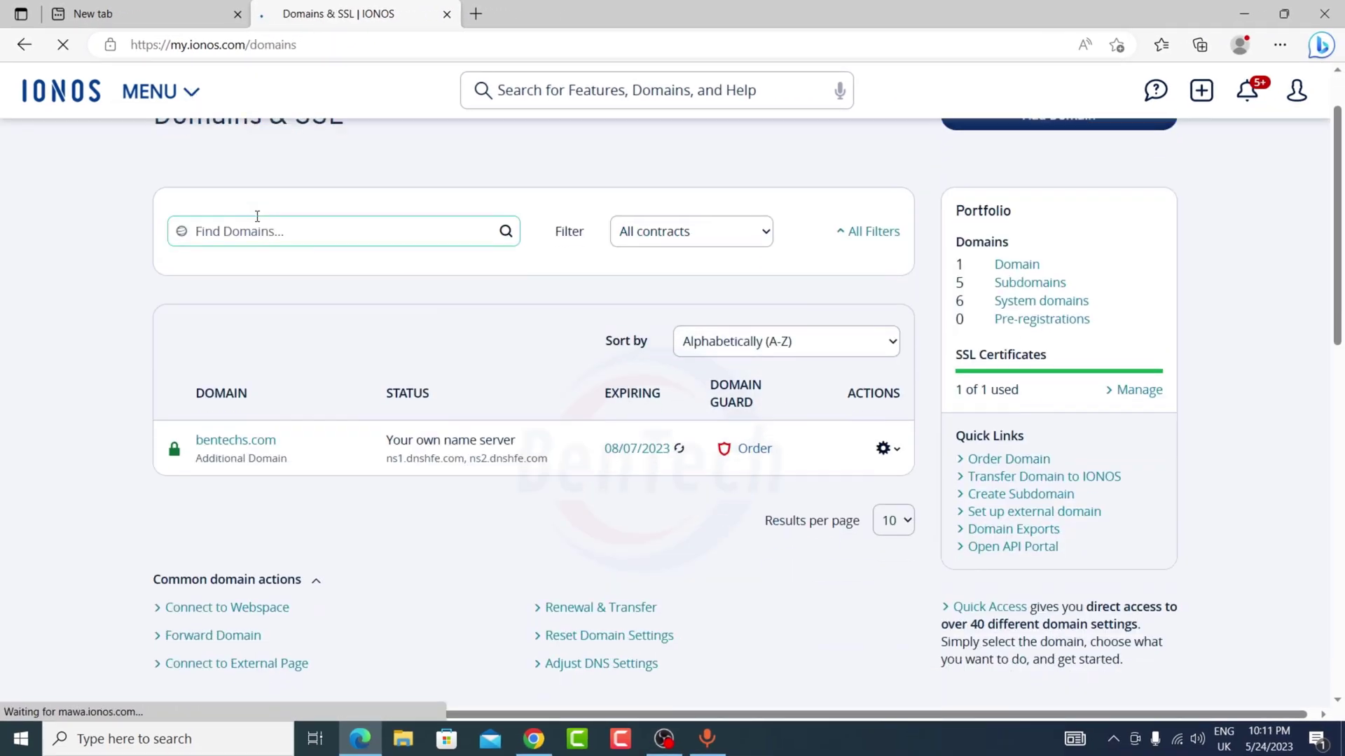
{"action": "scroll", "coordinate": [259, 223], "scroll_direction": "down", "scroll_amount": 2}
{"action": "scroll", "coordinate": [353, 369], "scroll_direction": "down", "scroll_amount": 3}
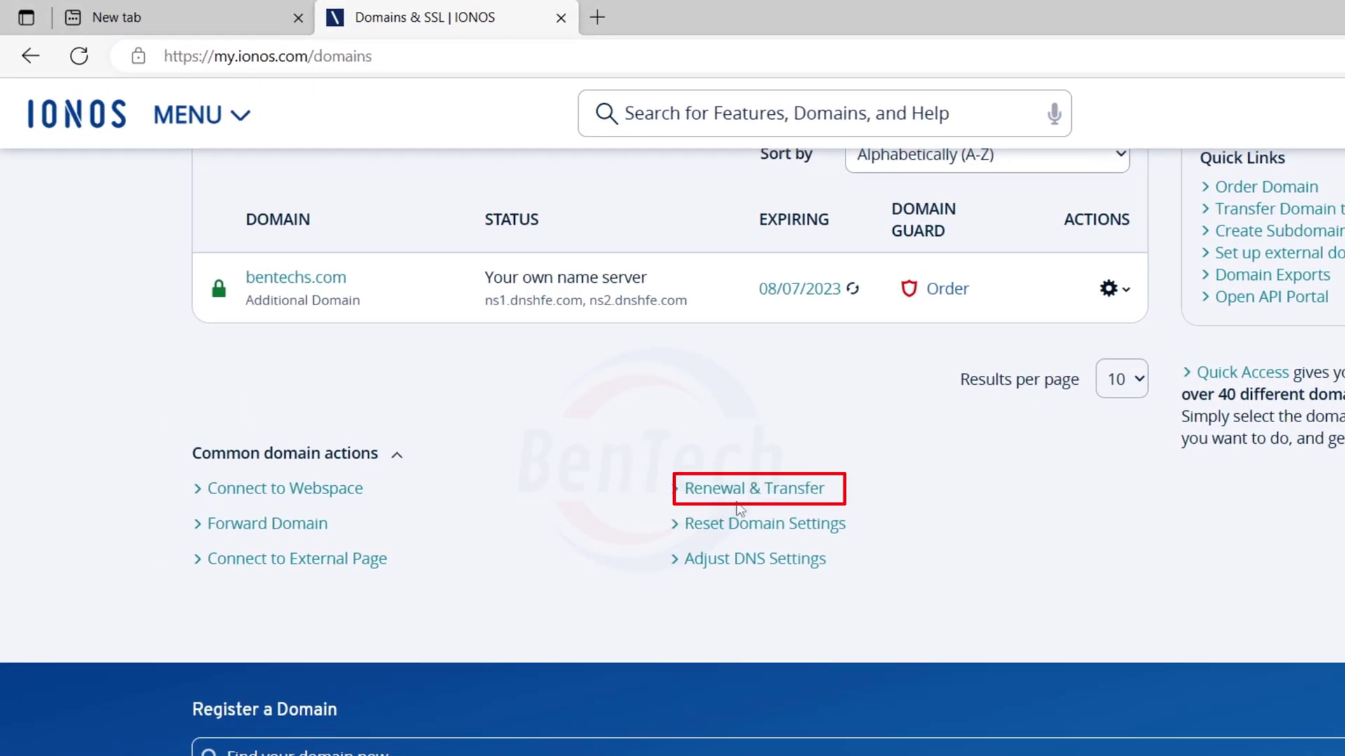
Open bentechs.com's Renewal & Transfer settings and read the transfer lock and private registration note
{"action": "left_click", "coordinate": [739, 490]}
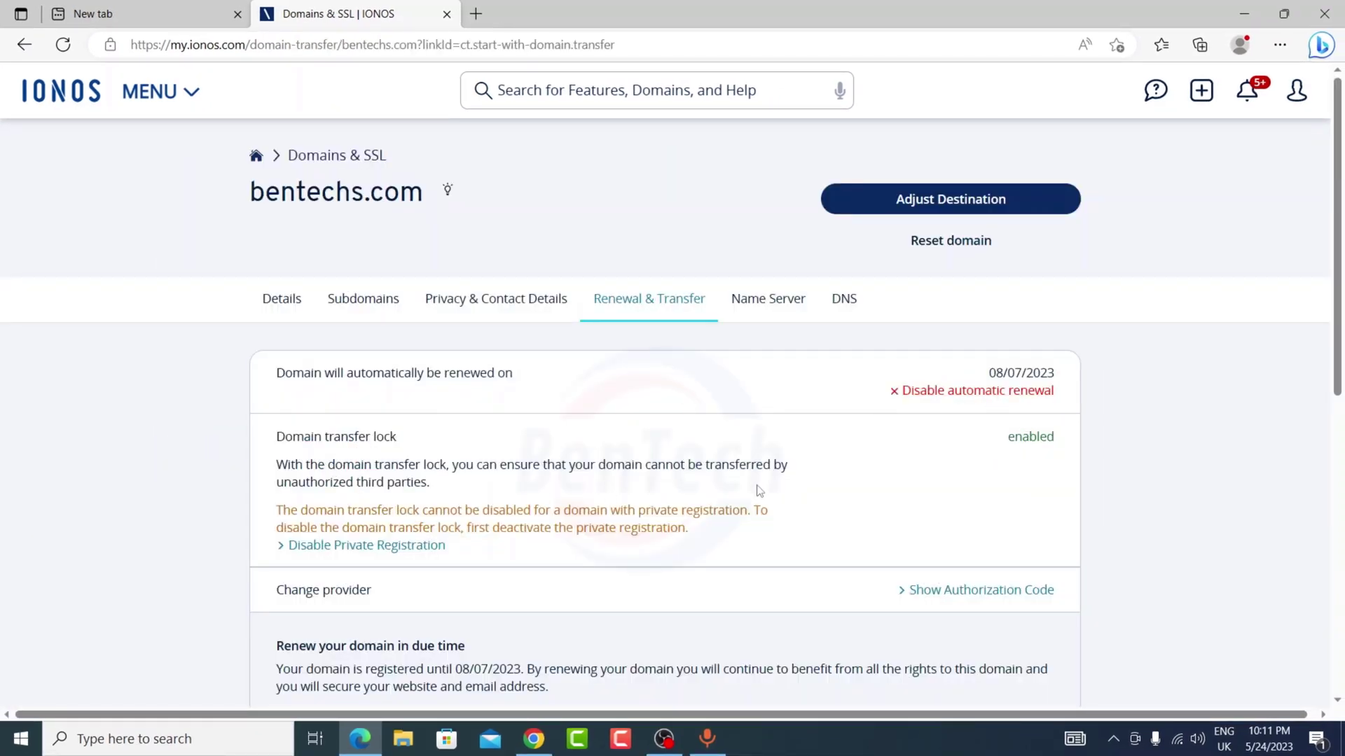
{"action": "double_click", "coordinate": [1030, 437]}
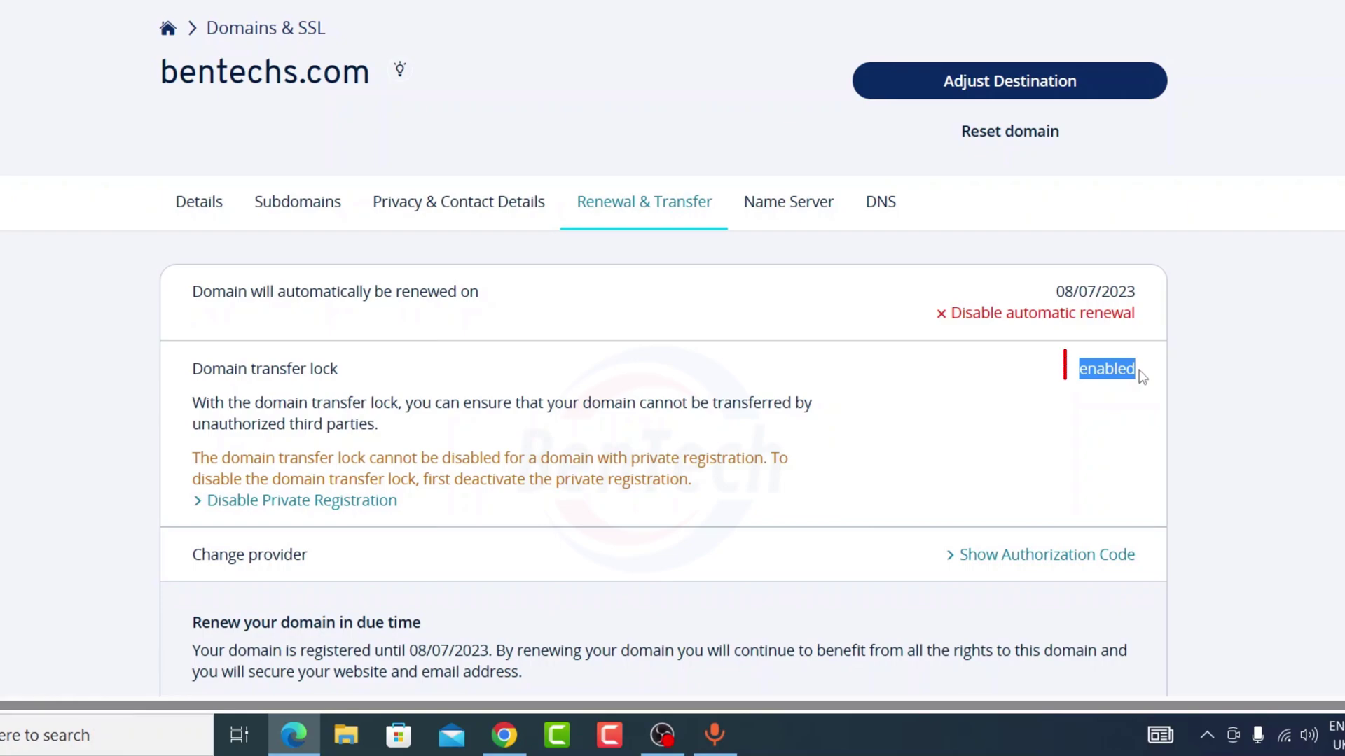
{"action": "left_click", "coordinate": [1019, 354]}
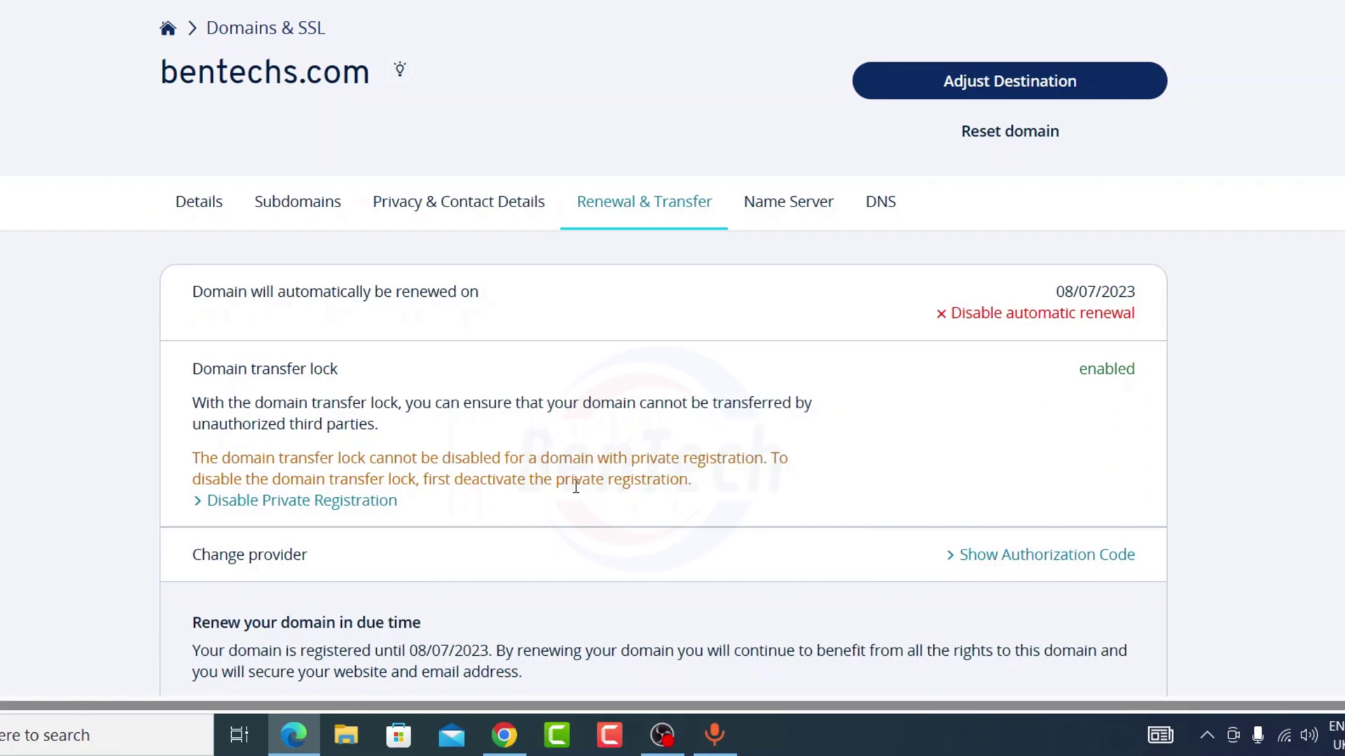
{"action": "mouse_move", "coordinate": [556, 482]}
{"action": "left_mouse_down"}
{"action": "mouse_move", "coordinate": [676, 483]}
{"action": "mouse_move", "coordinate": [685, 504]}
{"action": "left_mouse_up"}
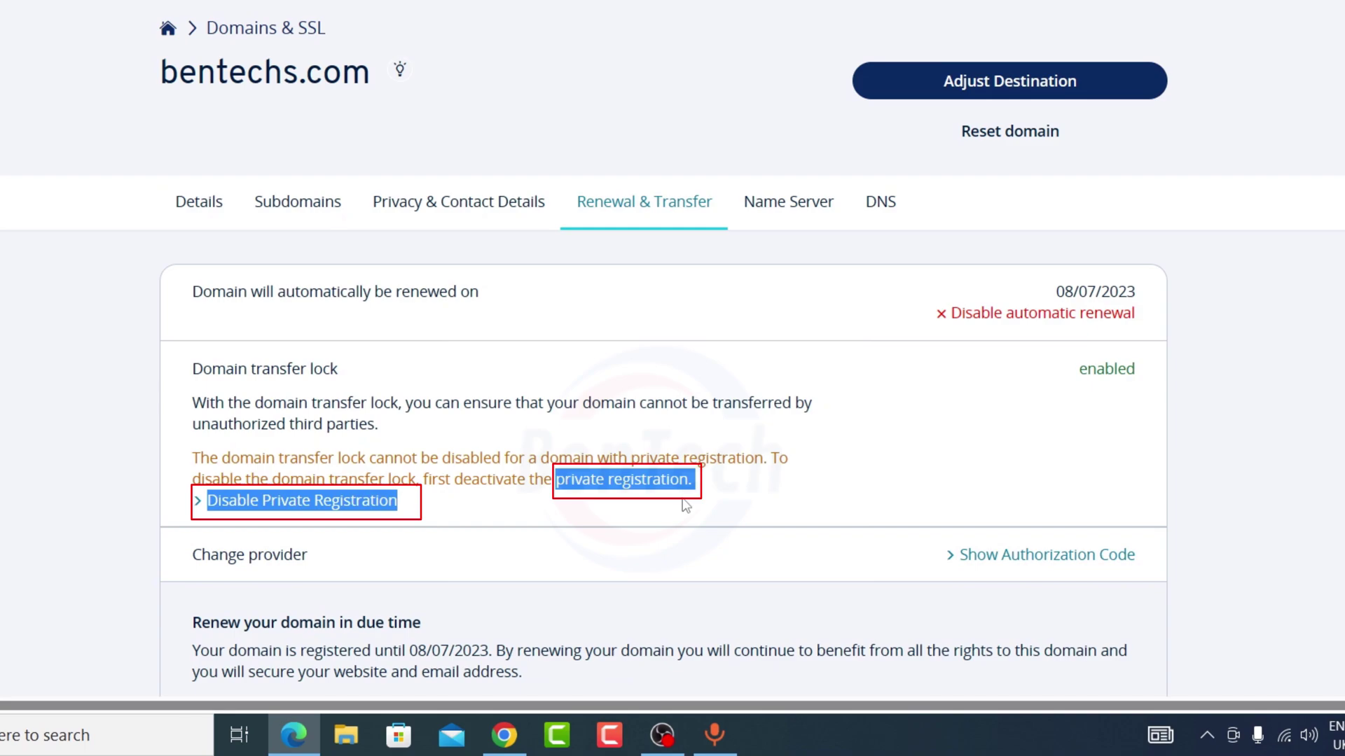
{"action": "left_click", "coordinate": [900, 471]}
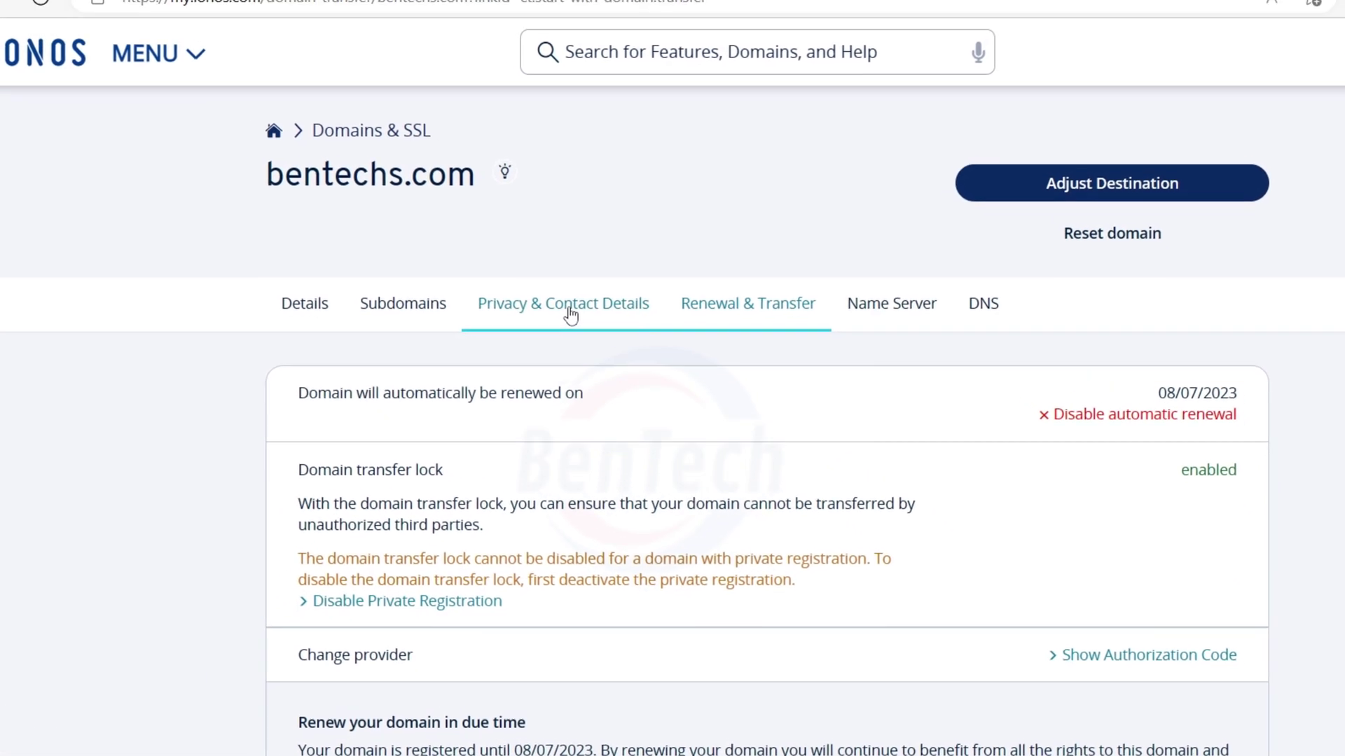
Switch off Private registration on bentechs.com's Privacy & Contact Details tab
{"action": "left_click", "coordinate": [475, 219]}
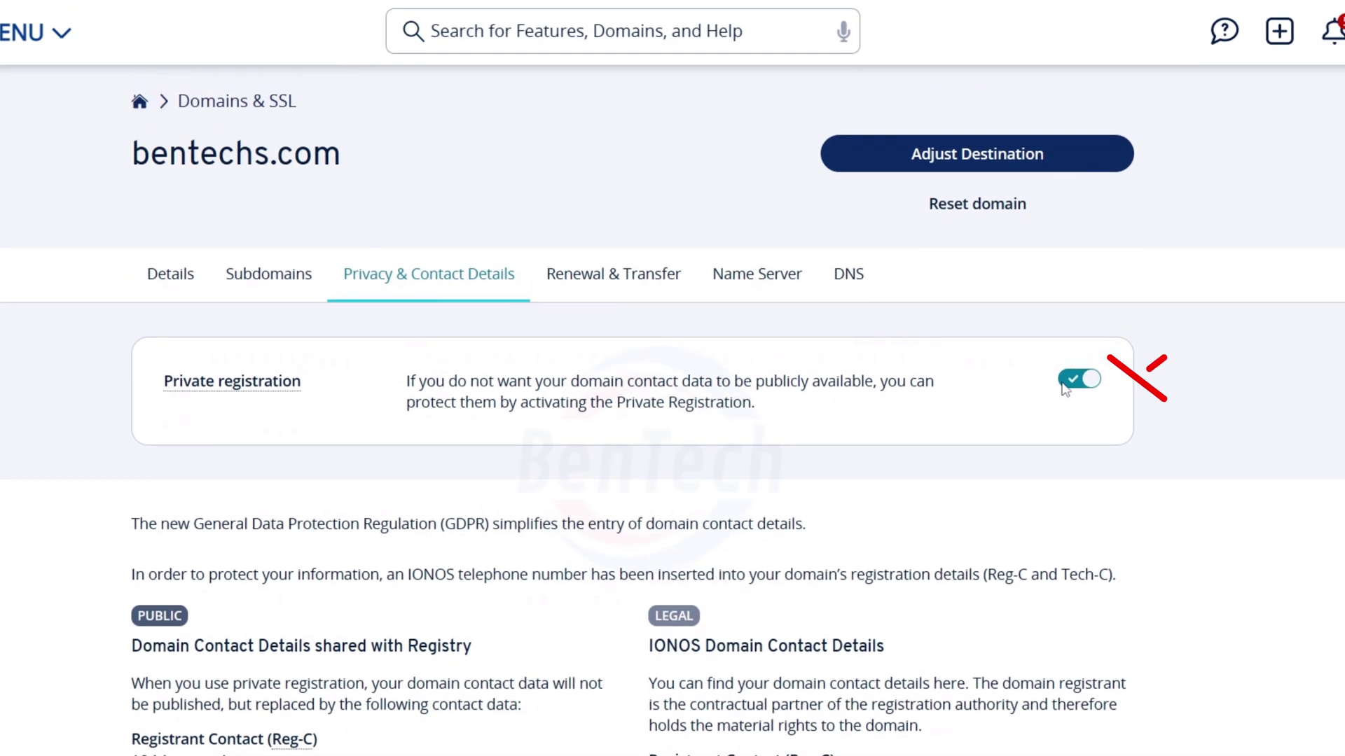
{"action": "left_click", "coordinate": [1088, 389]}
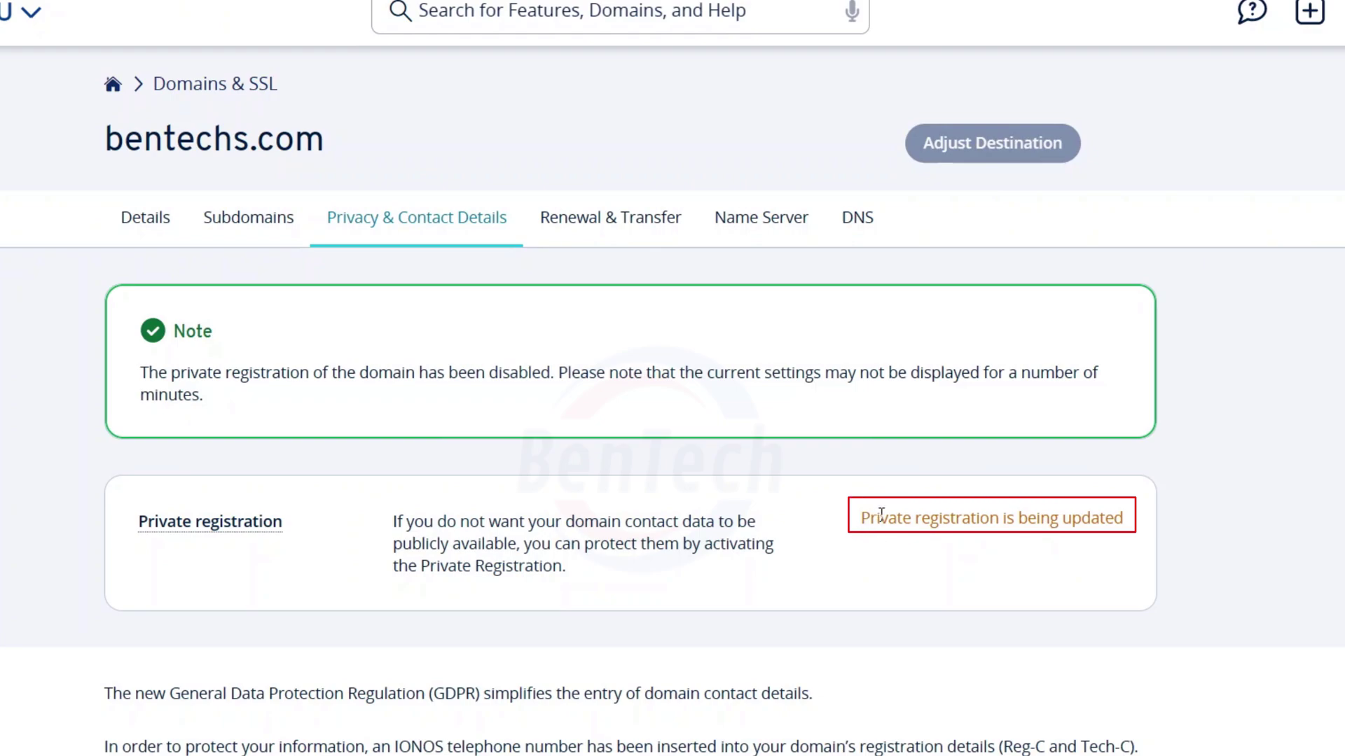
{"action": "left_click_drag", "start_coordinate": [869, 526], "coordinate": [1133, 536]}
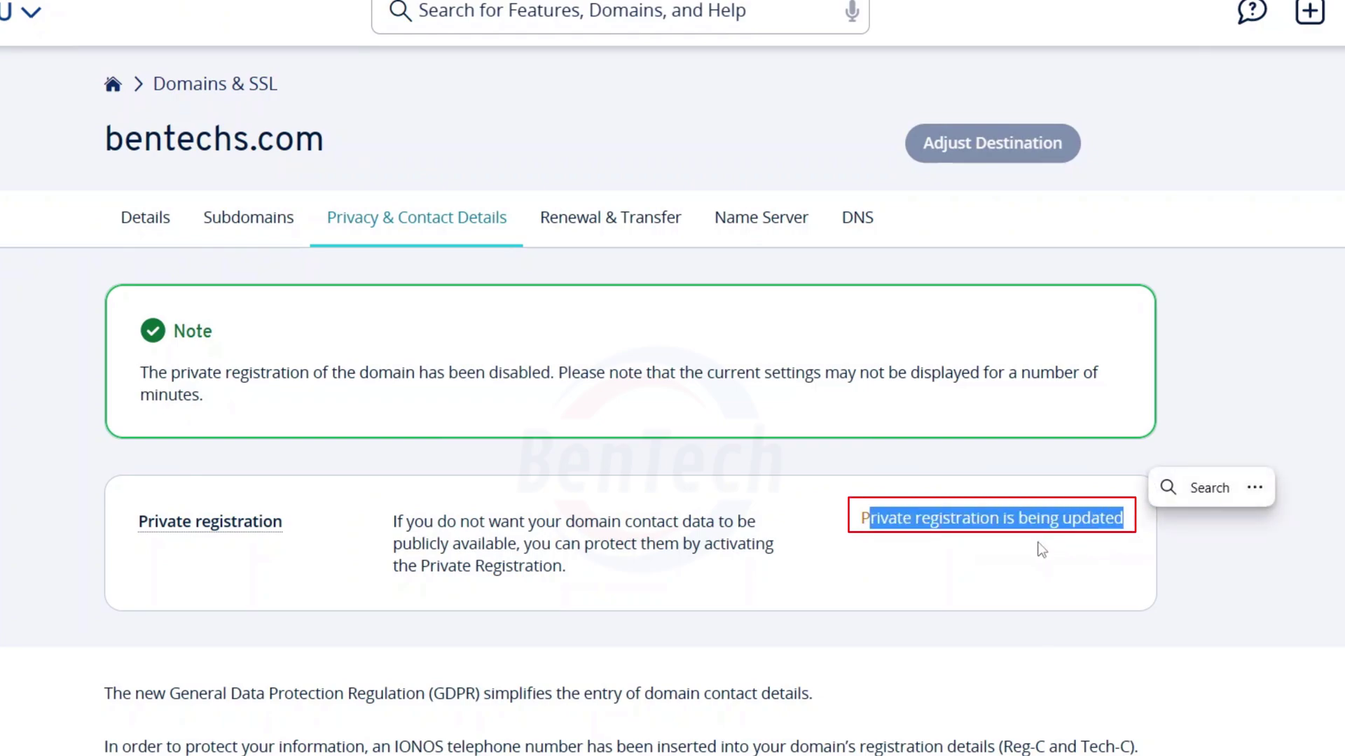
{"action": "left_click", "coordinate": [987, 558]}
{"action": "left_click", "coordinate": [600, 223]}
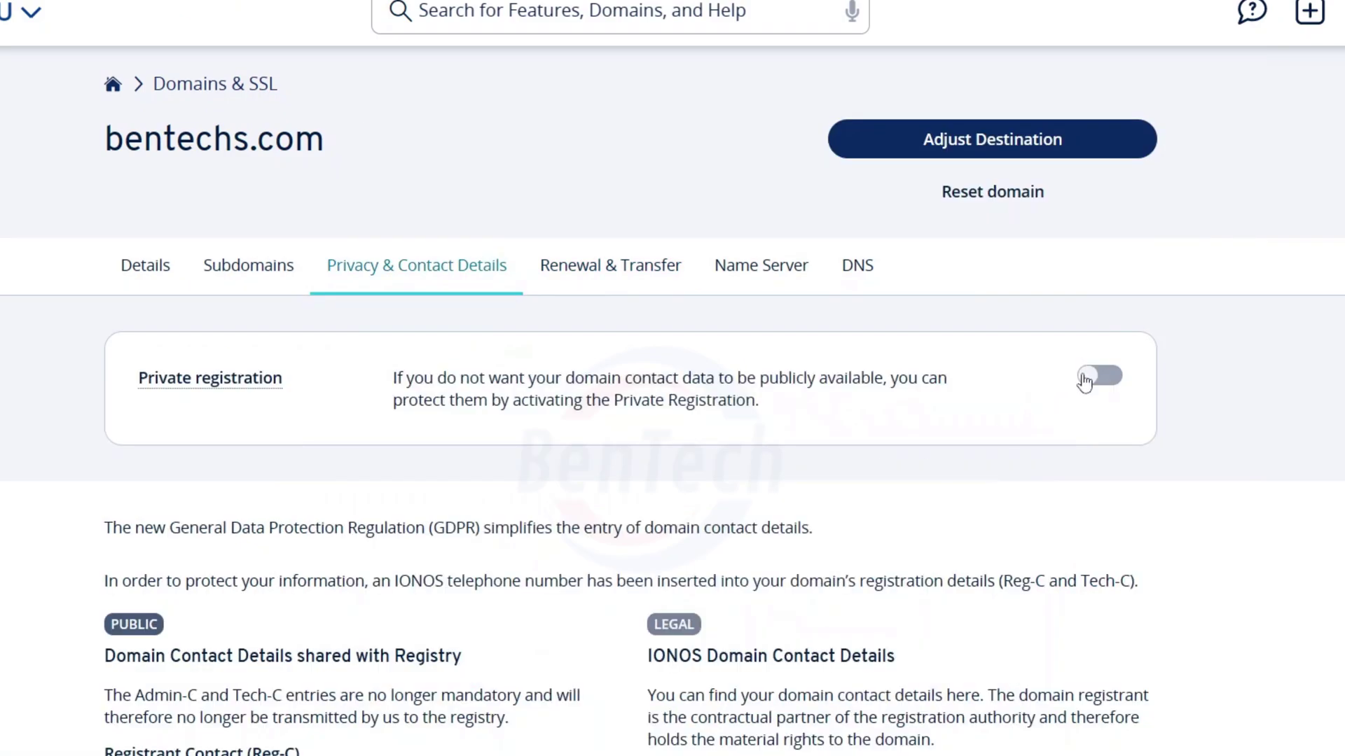
Turn off bentechs.com's Domain transfer lock and confirm private registration stays off
{"action": "left_click", "coordinate": [615, 279]}
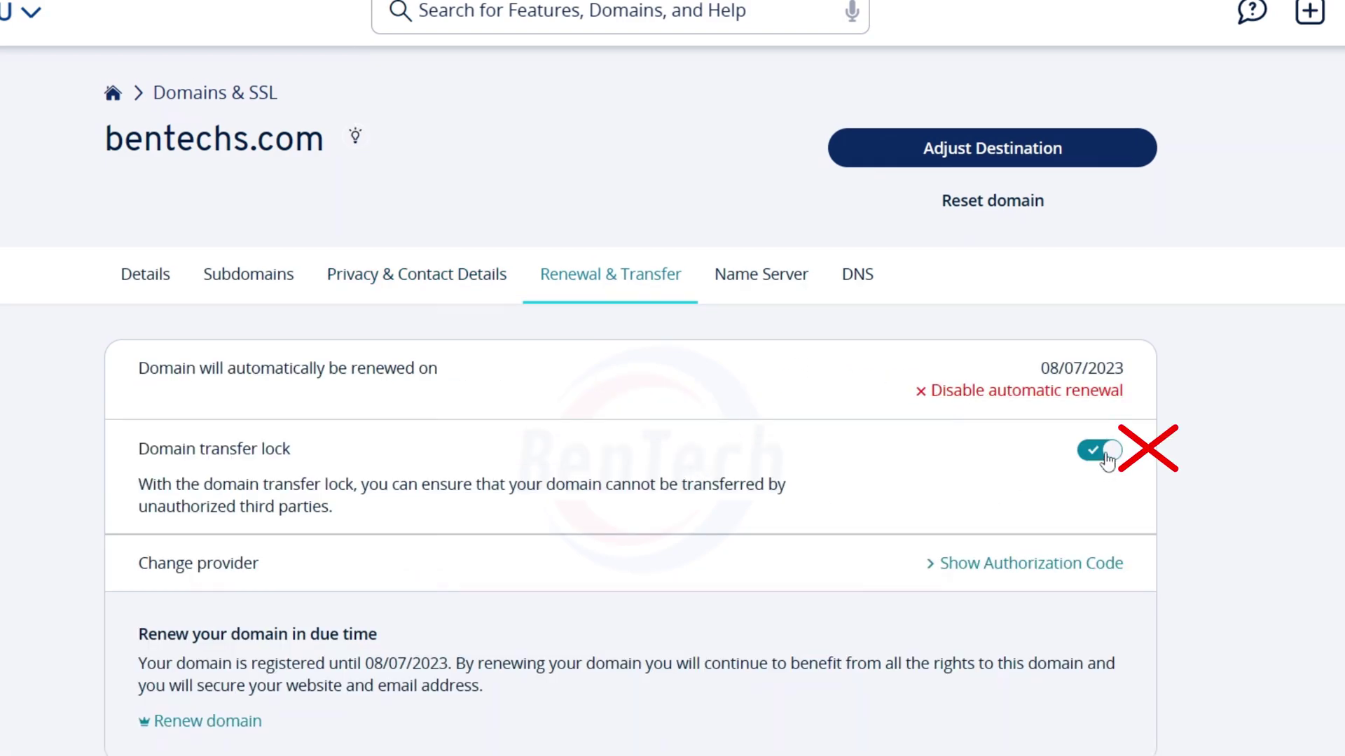
{"action": "left_click", "coordinate": [1101, 451]}
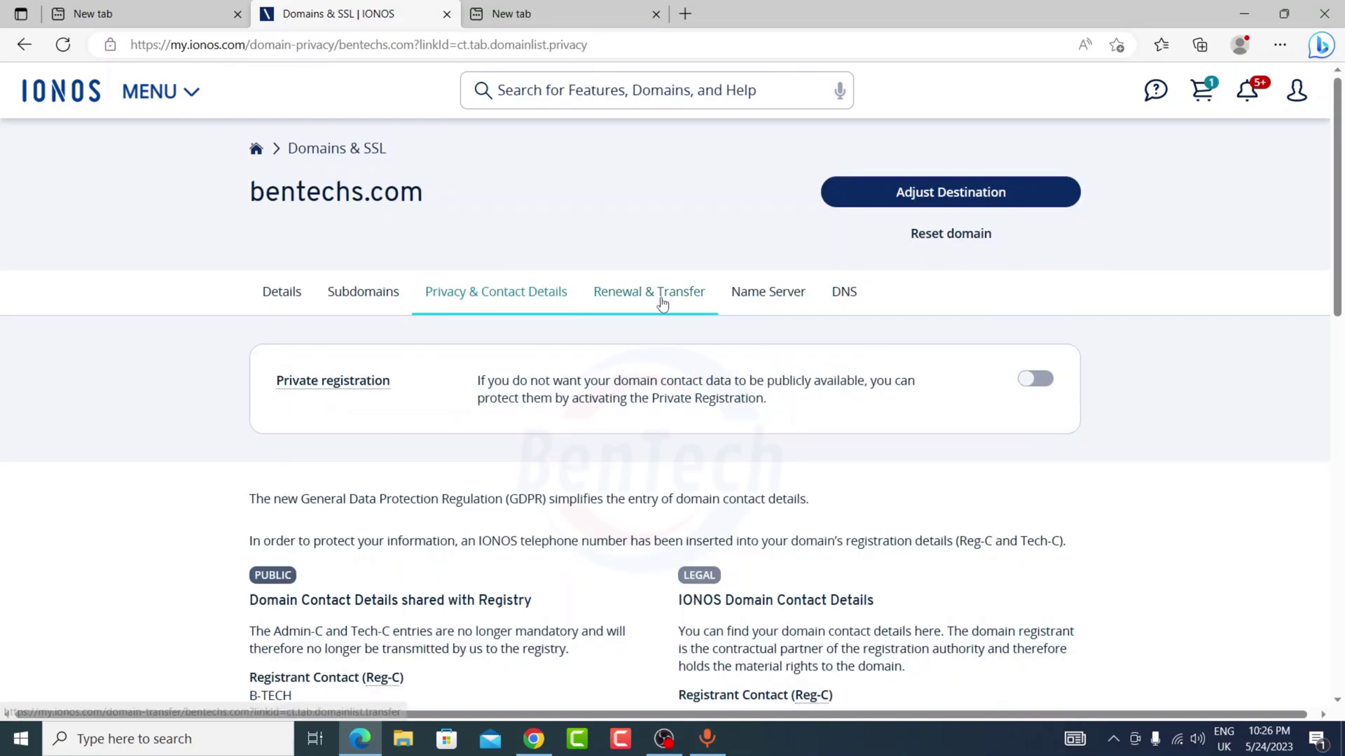
{"action": "left_click", "coordinate": [662, 300]}
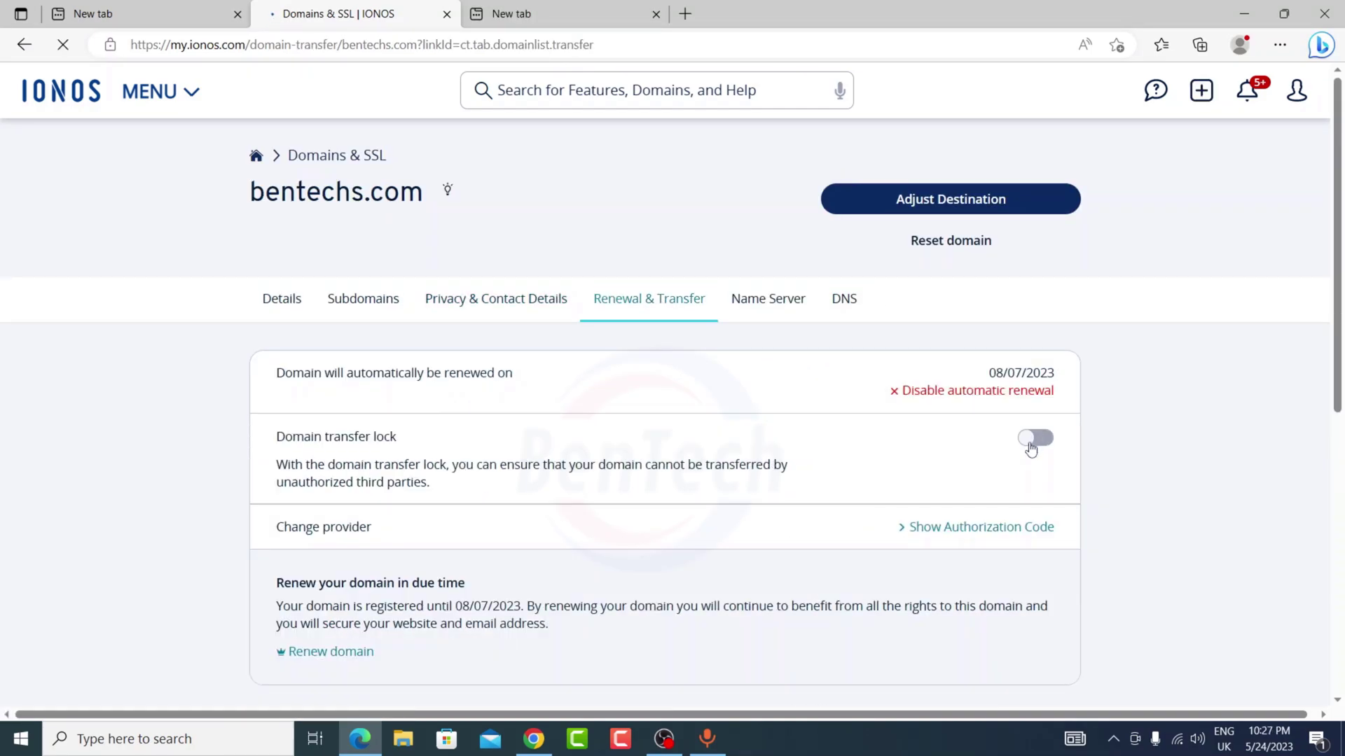
{"action": "left_click", "coordinate": [472, 306]}
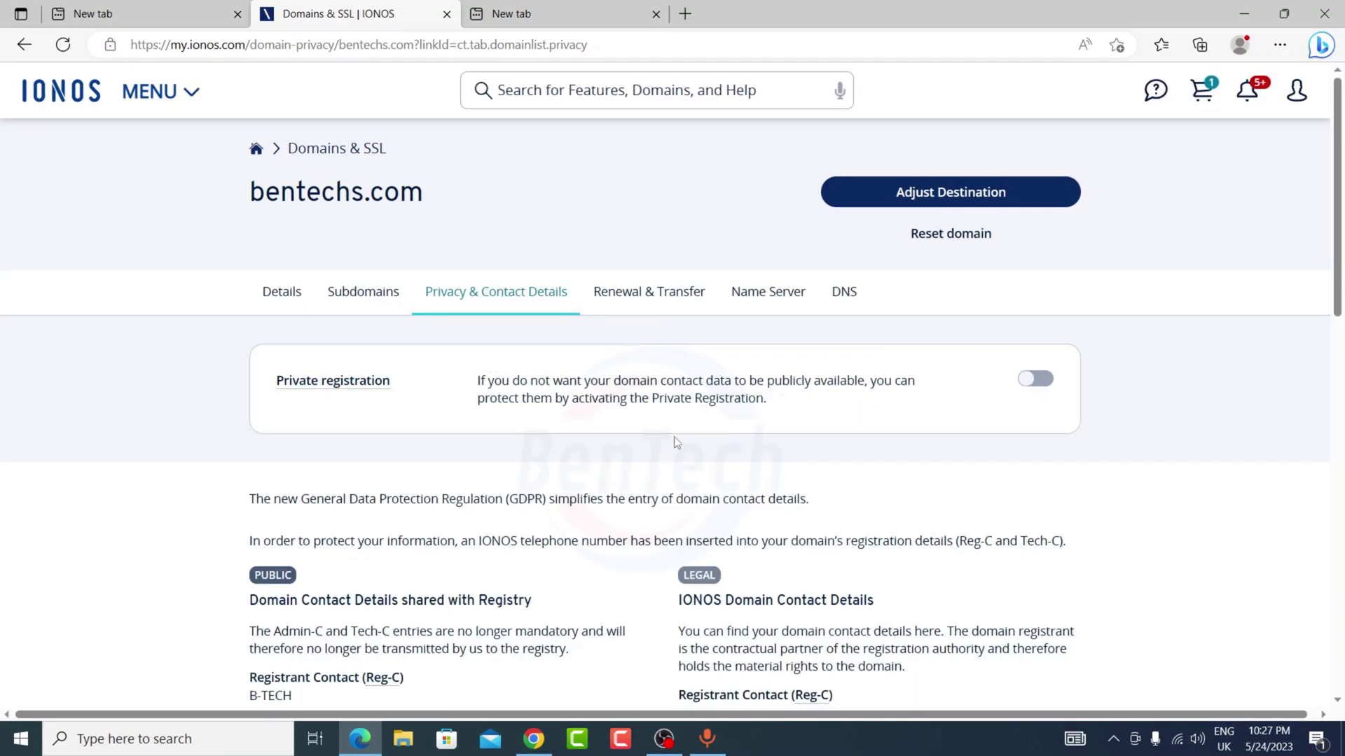
Reveal and copy bentechs.com's authorization code, then cancel the code window
{"action": "left_click", "coordinate": [666, 293]}
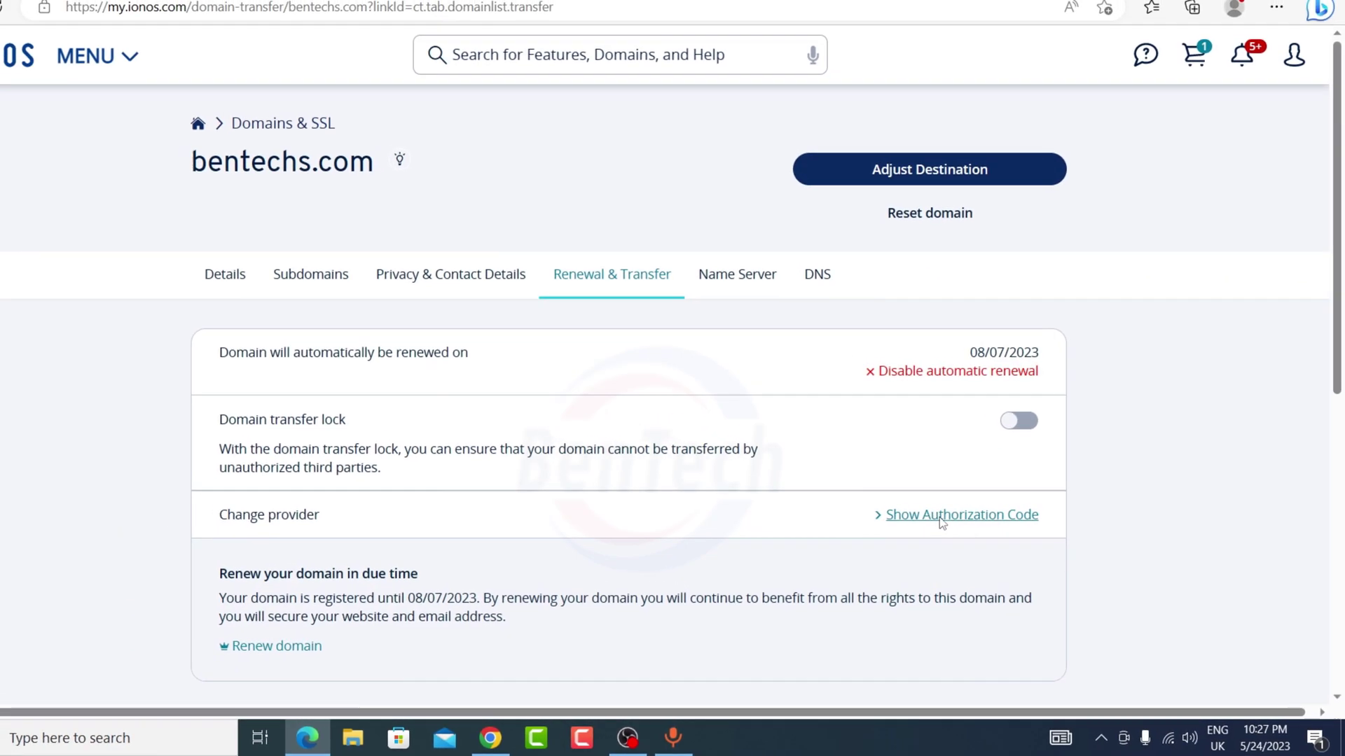
{"action": "left_click", "coordinate": [925, 492]}
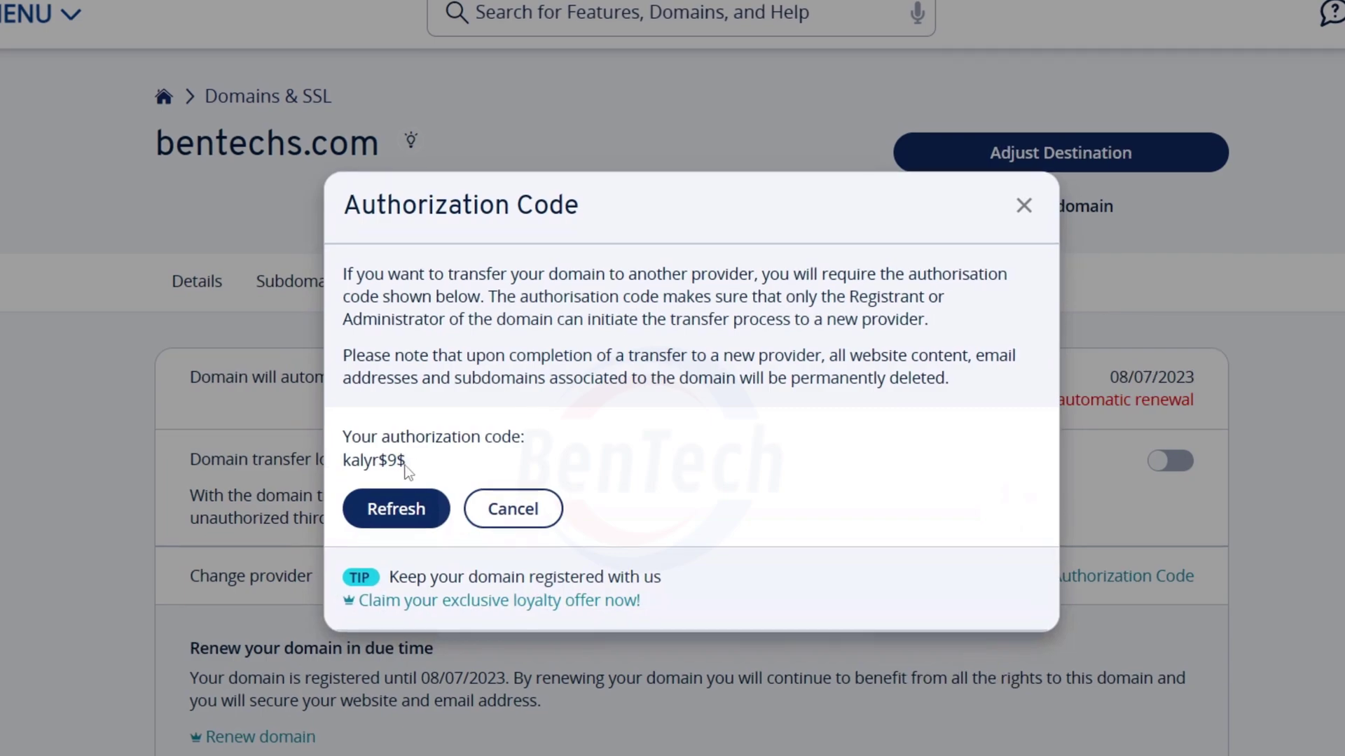
{"action": "left_click_drag", "start_coordinate": [406, 464], "coordinate": [343, 463]}
{"action": "right_click", "coordinate": [356, 457]}
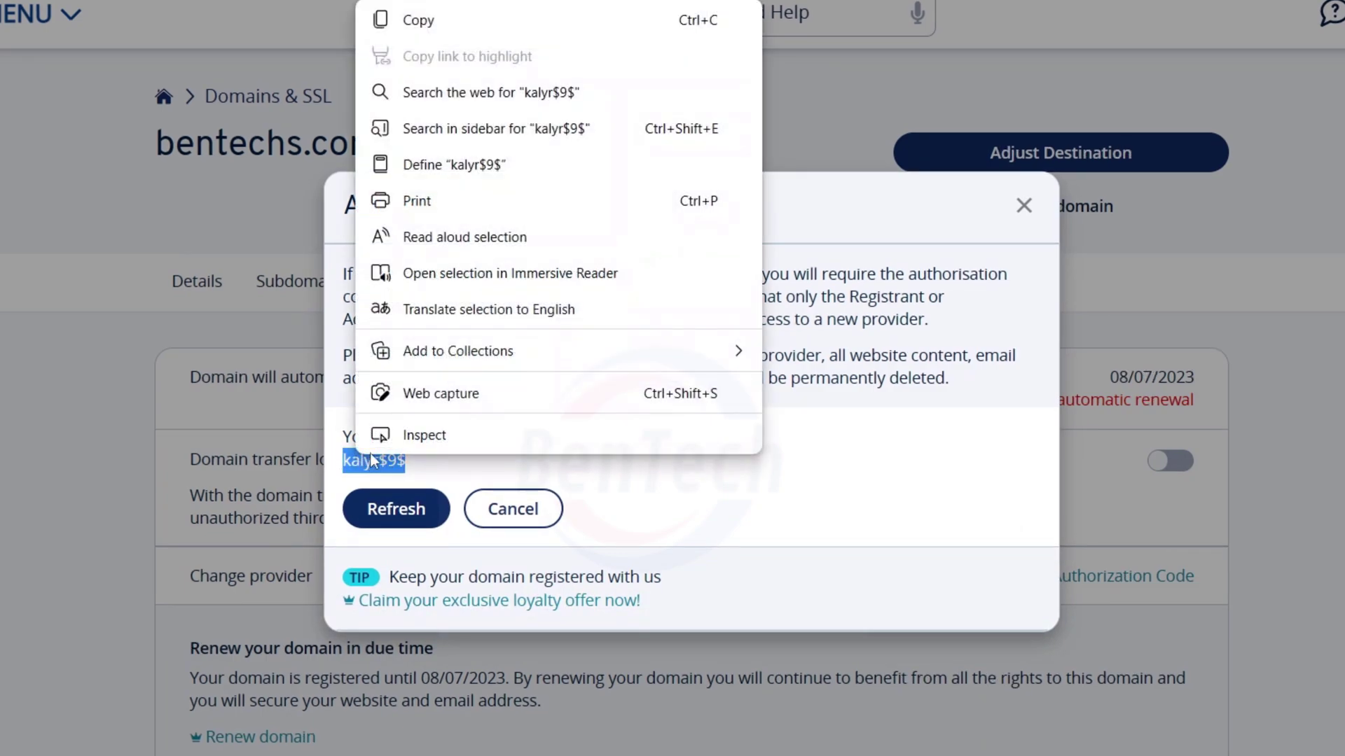
{"action": "left_click", "coordinate": [413, 21]}
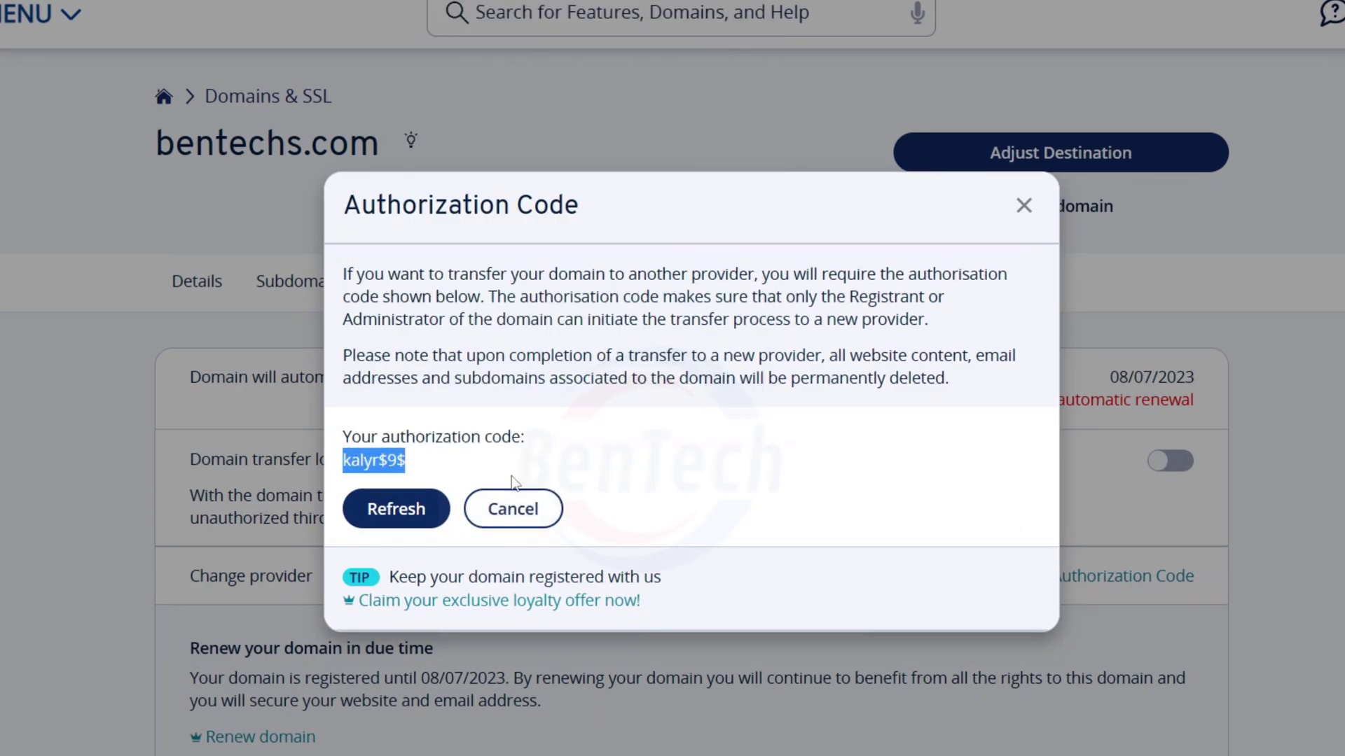
{"action": "left_click", "coordinate": [686, 467]}
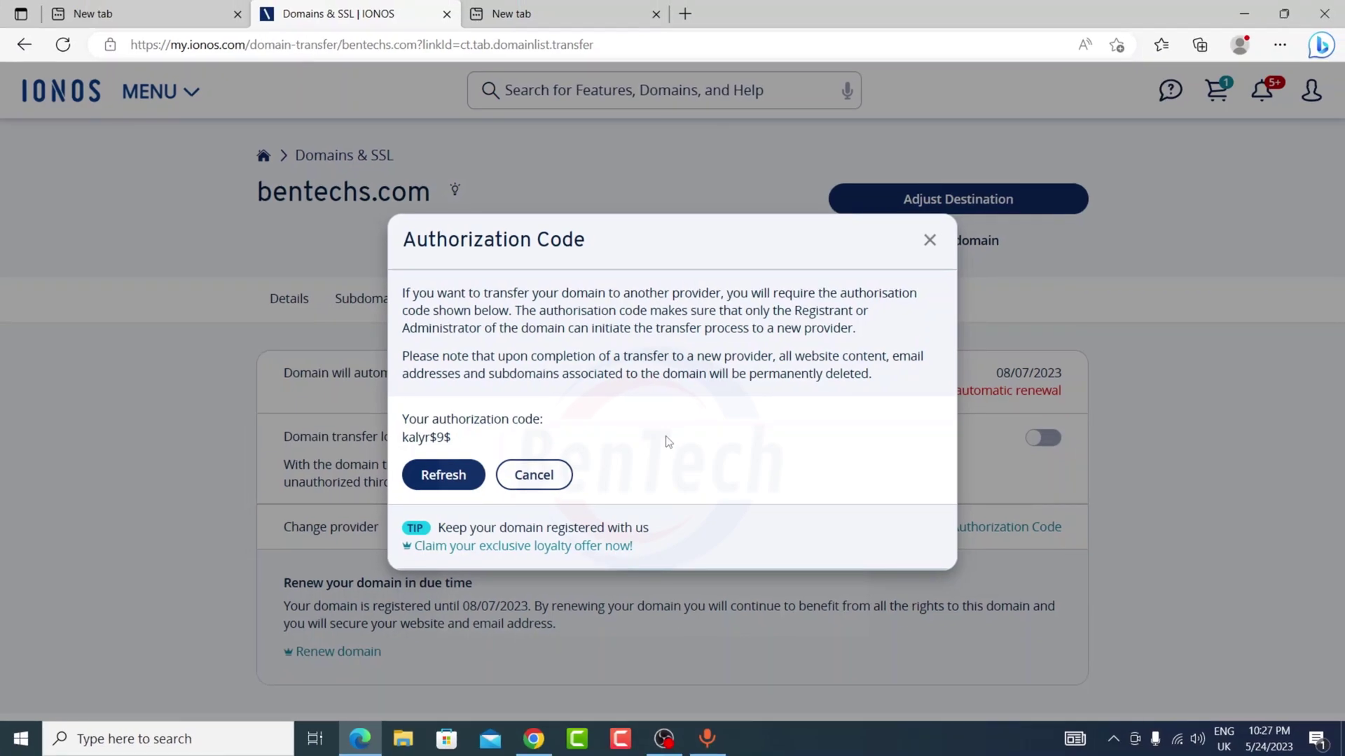
{"action": "left_click", "coordinate": [928, 241]}
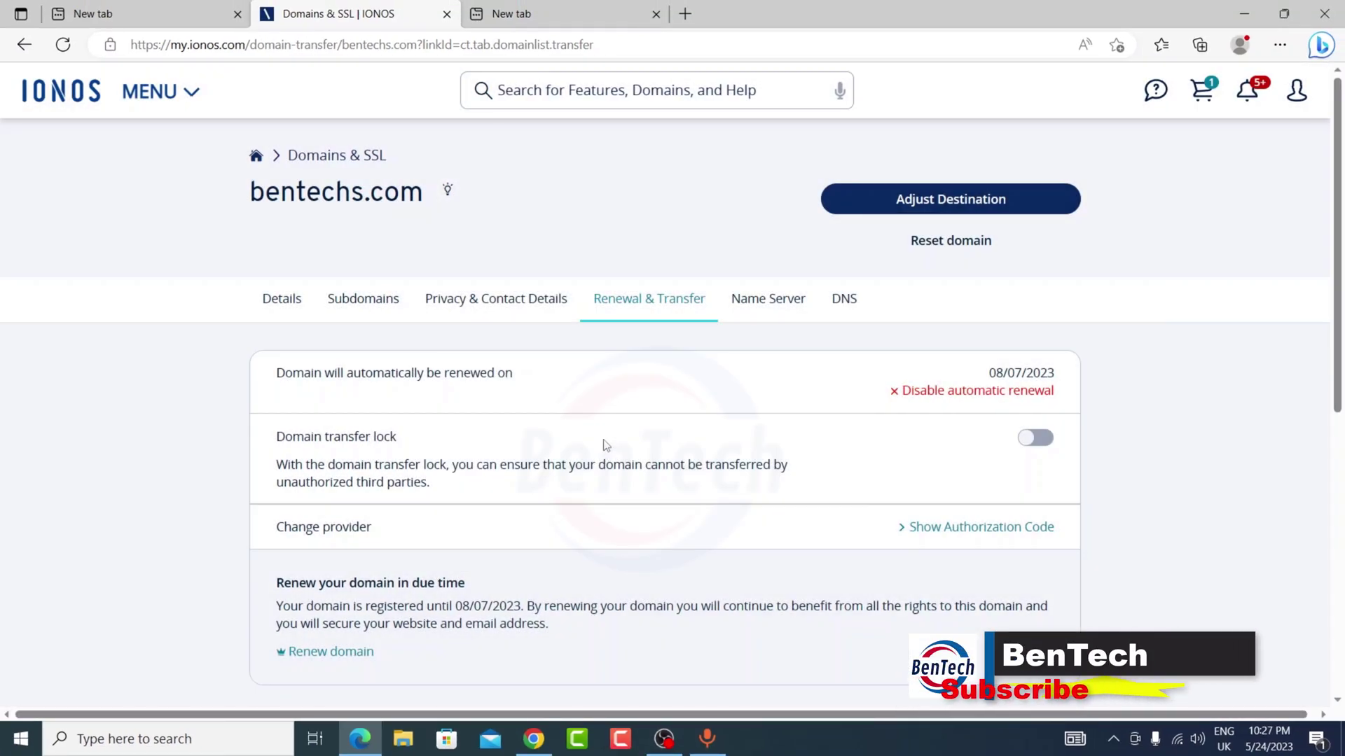
Run a Namecheap transfer check for bentechs.com
{"action": "left_click", "coordinate": [536, 741]}
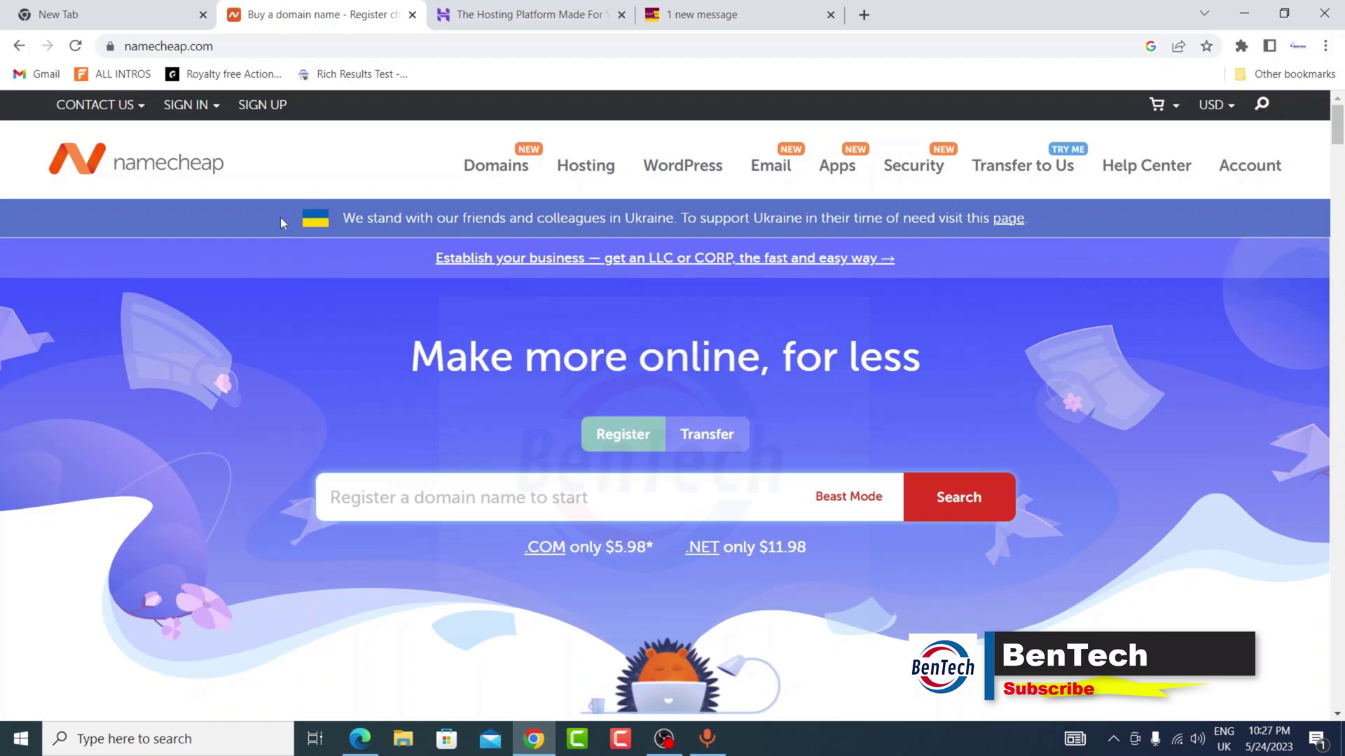
{"action": "left_click", "coordinate": [516, 10]}
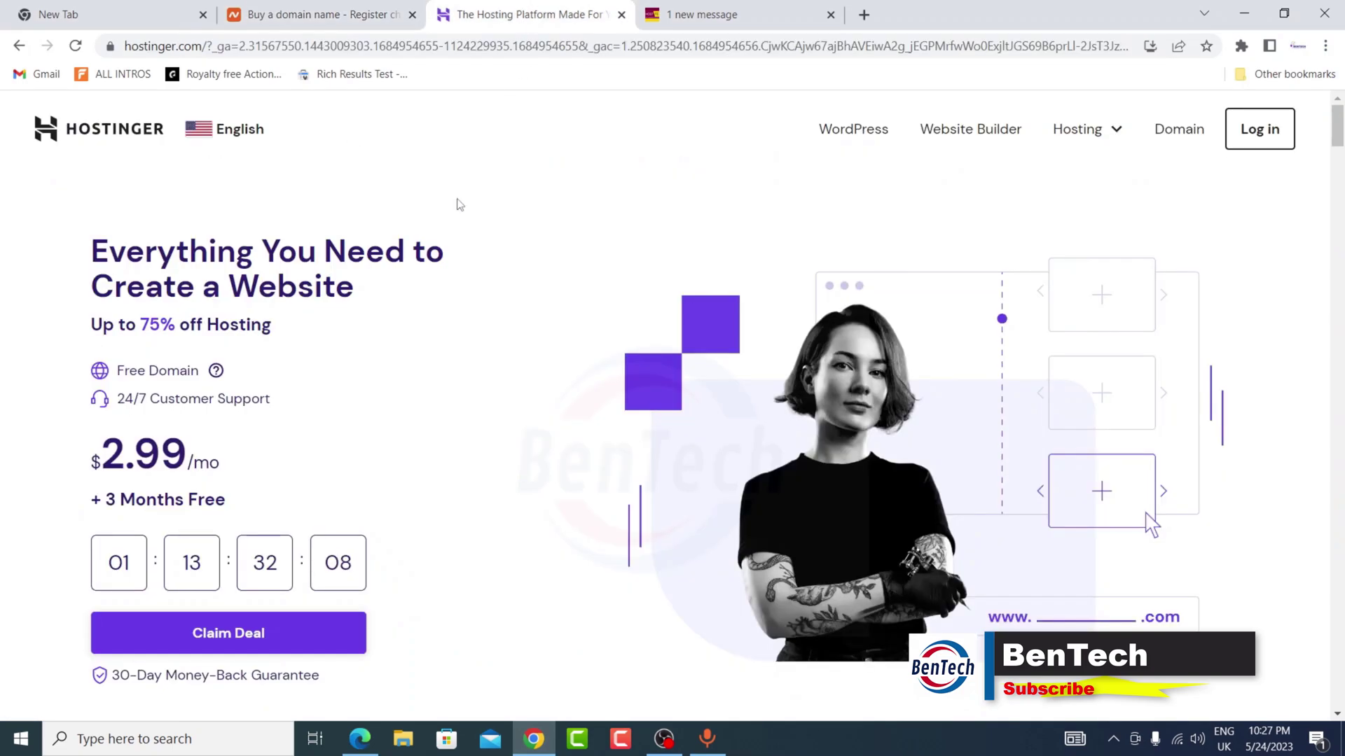
{"action": "left_click", "coordinate": [280, 5]}
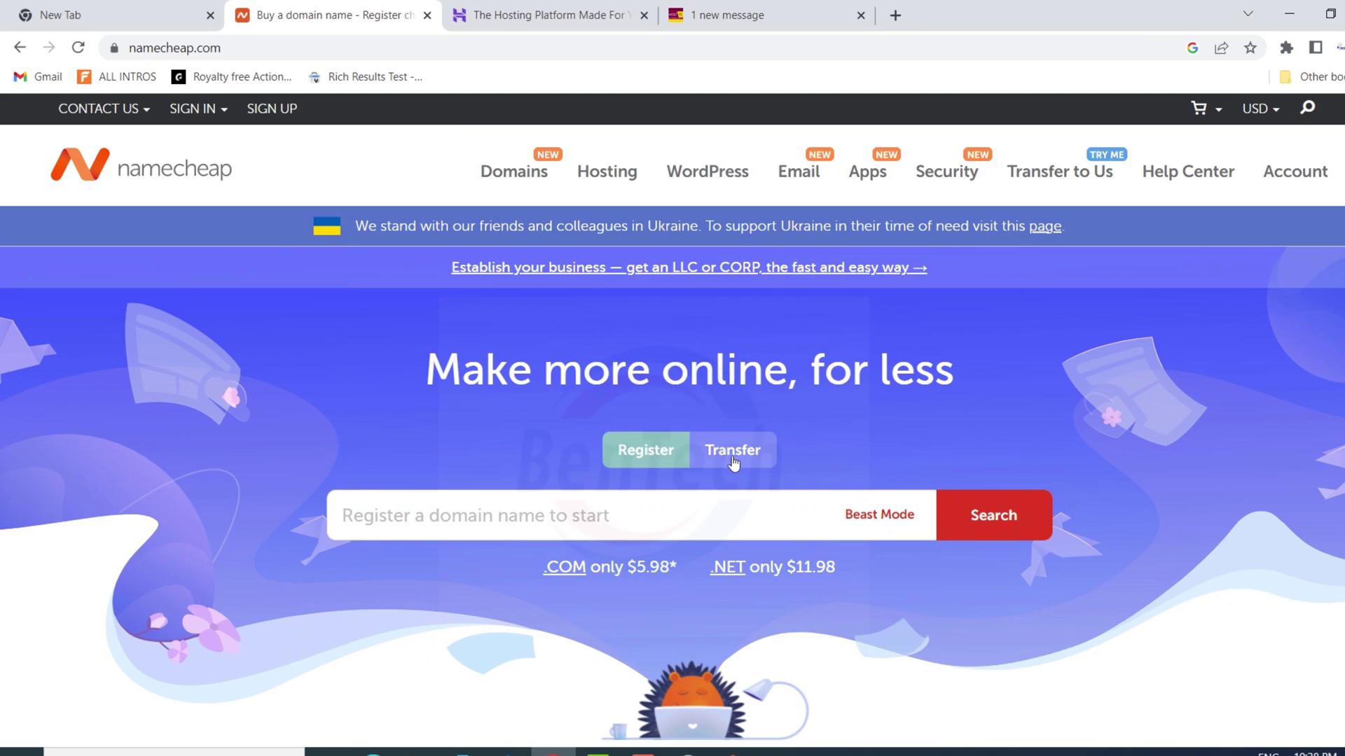
{"action": "left_click", "coordinate": [706, 445]}
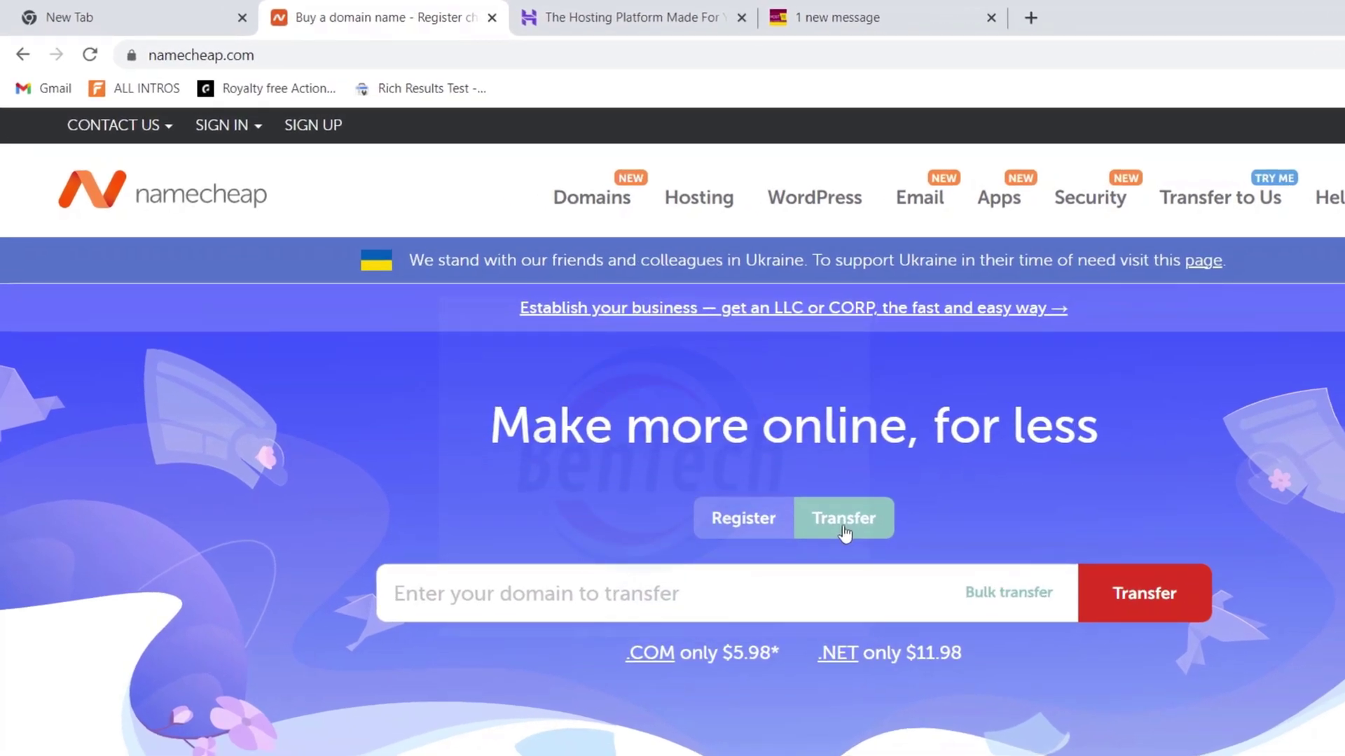
{"action": "left_click", "coordinate": [586, 588]}
{"action": "type", "text": "bentechs.com"}
{"action": "left_click", "coordinate": [1120, 591]}
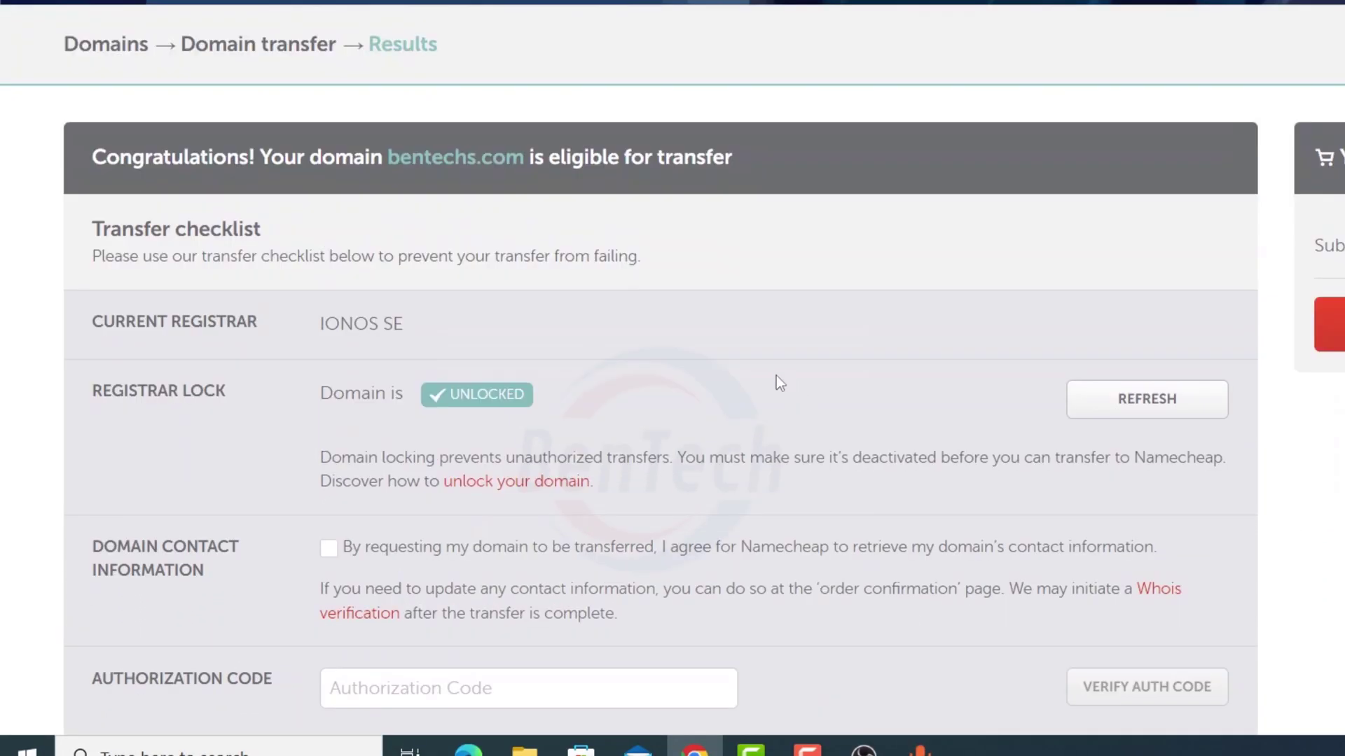
Paste in the authorization code and tick the contact-information consent box
{"action": "scroll", "coordinate": [776, 380], "scroll_direction": "down", "scroll_amount": 2}
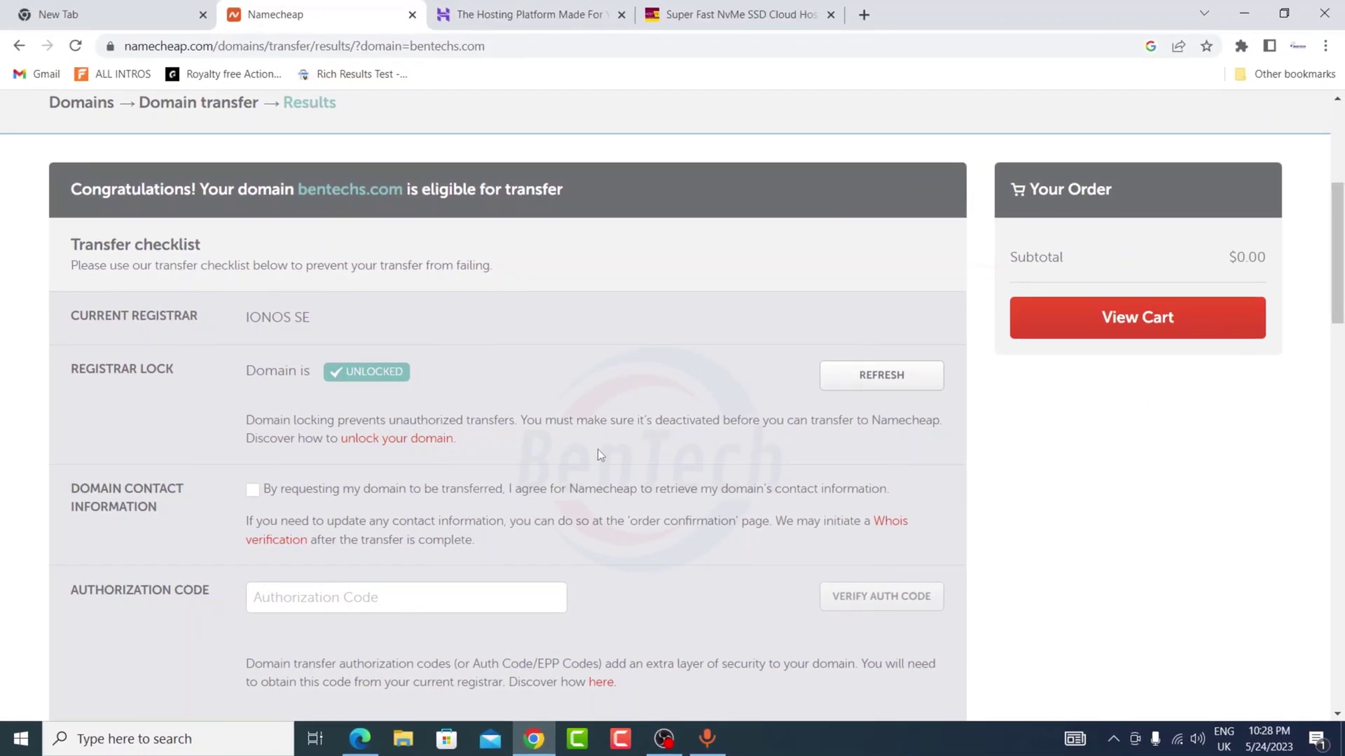
{"action": "scroll", "coordinate": [598, 448], "scroll_direction": "down", "scroll_amount": 1}
{"action": "left_click", "coordinate": [366, 575]}
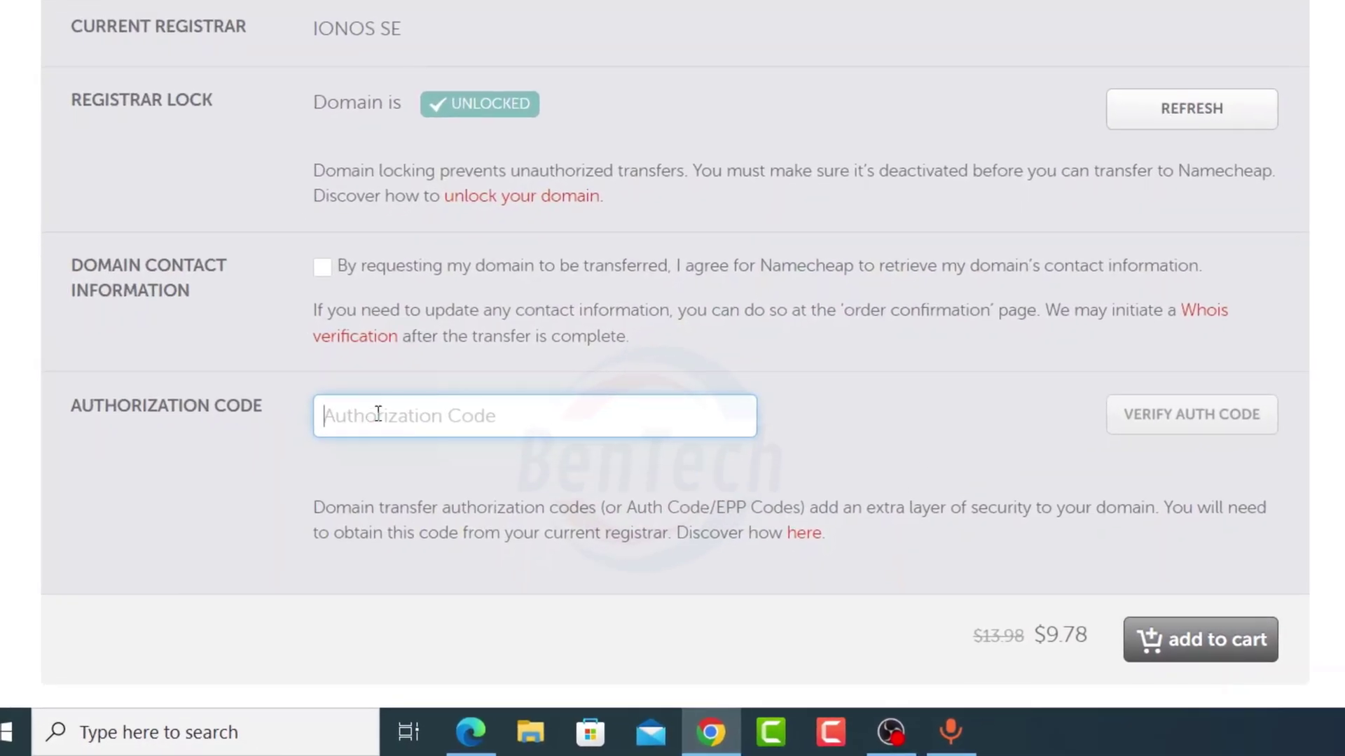
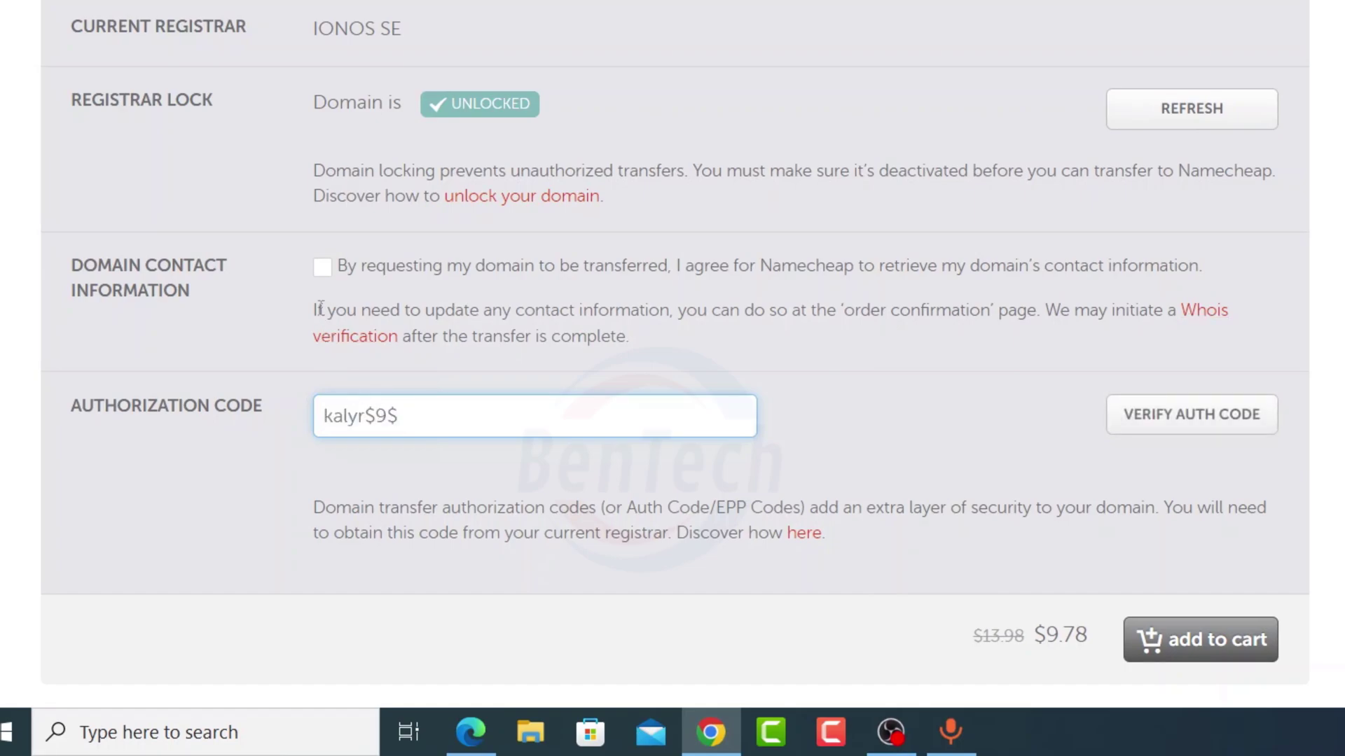
{"action": "left_click", "coordinate": [323, 268]}
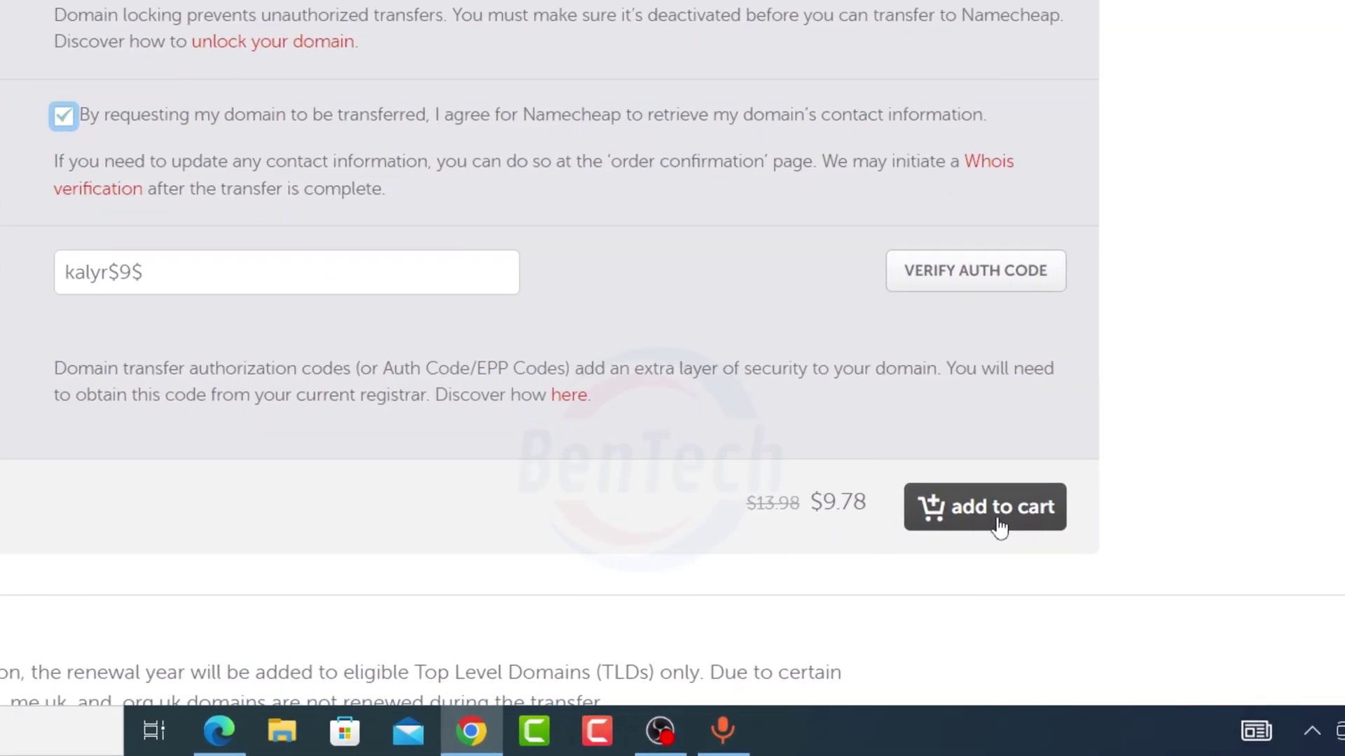
Review the $9.78 Namecheap transfer price
{"action": "double_click", "coordinate": [855, 505]}
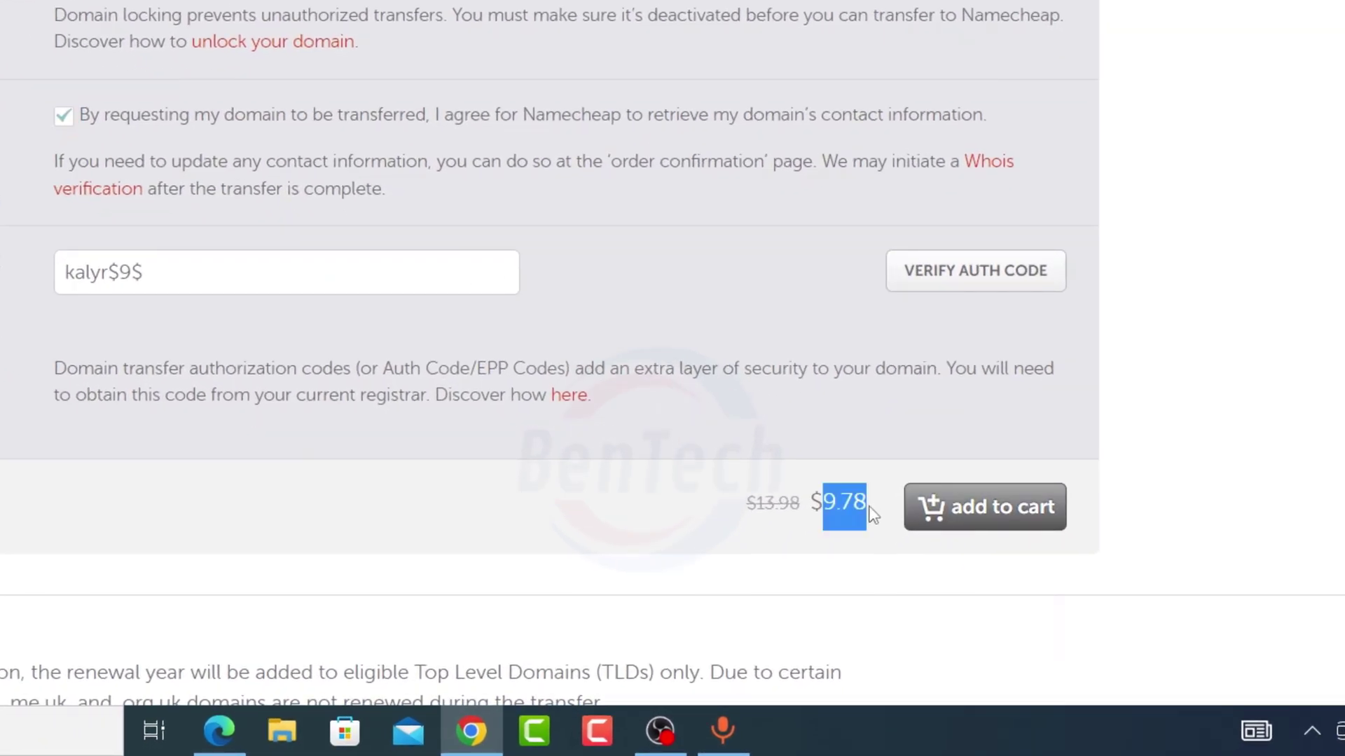
{"action": "left_click", "coordinate": [868, 507]}
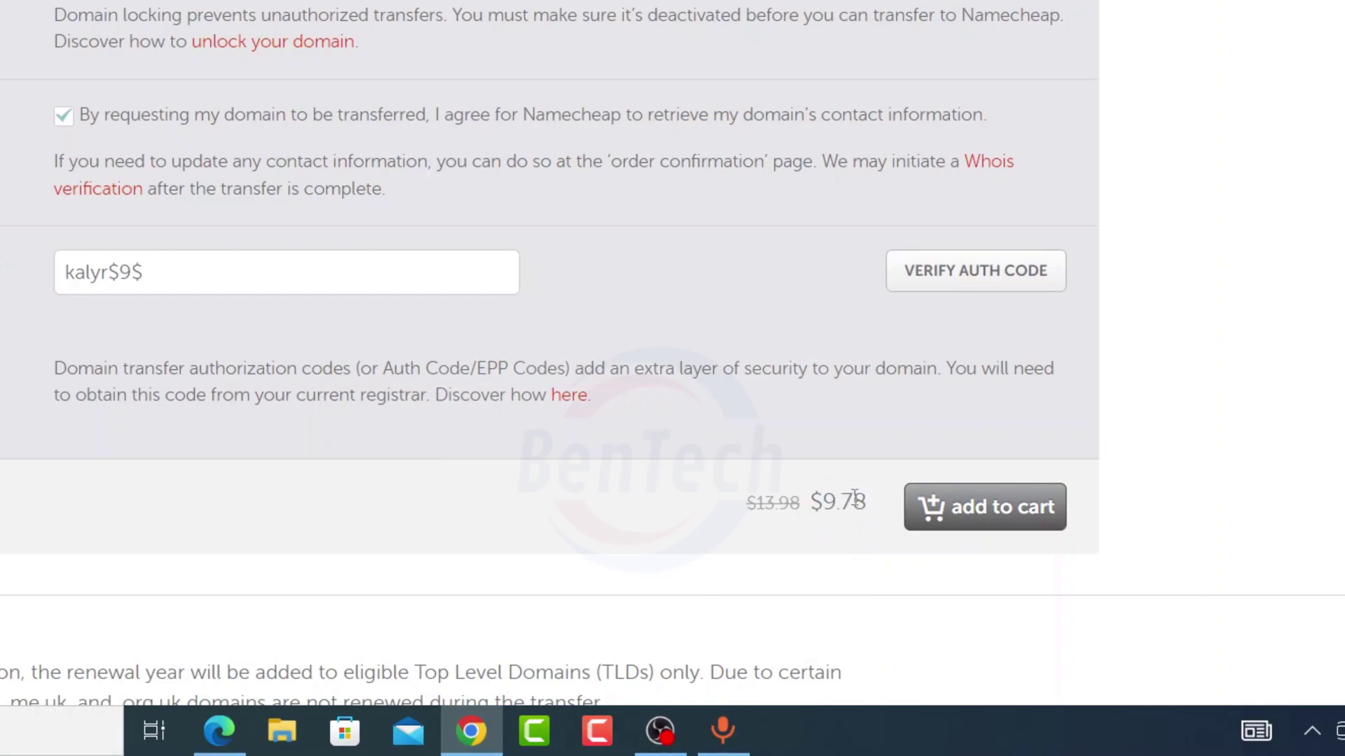
{"action": "scroll", "coordinate": [981, 506], "scroll_direction": "down", "scroll_amount": 3}
{"action": "scroll", "coordinate": [895, 490], "scroll_direction": "up", "scroll_amount": 5}
{"action": "scroll", "coordinate": [746, 217], "scroll_direction": "up", "scroll_amount": 3}
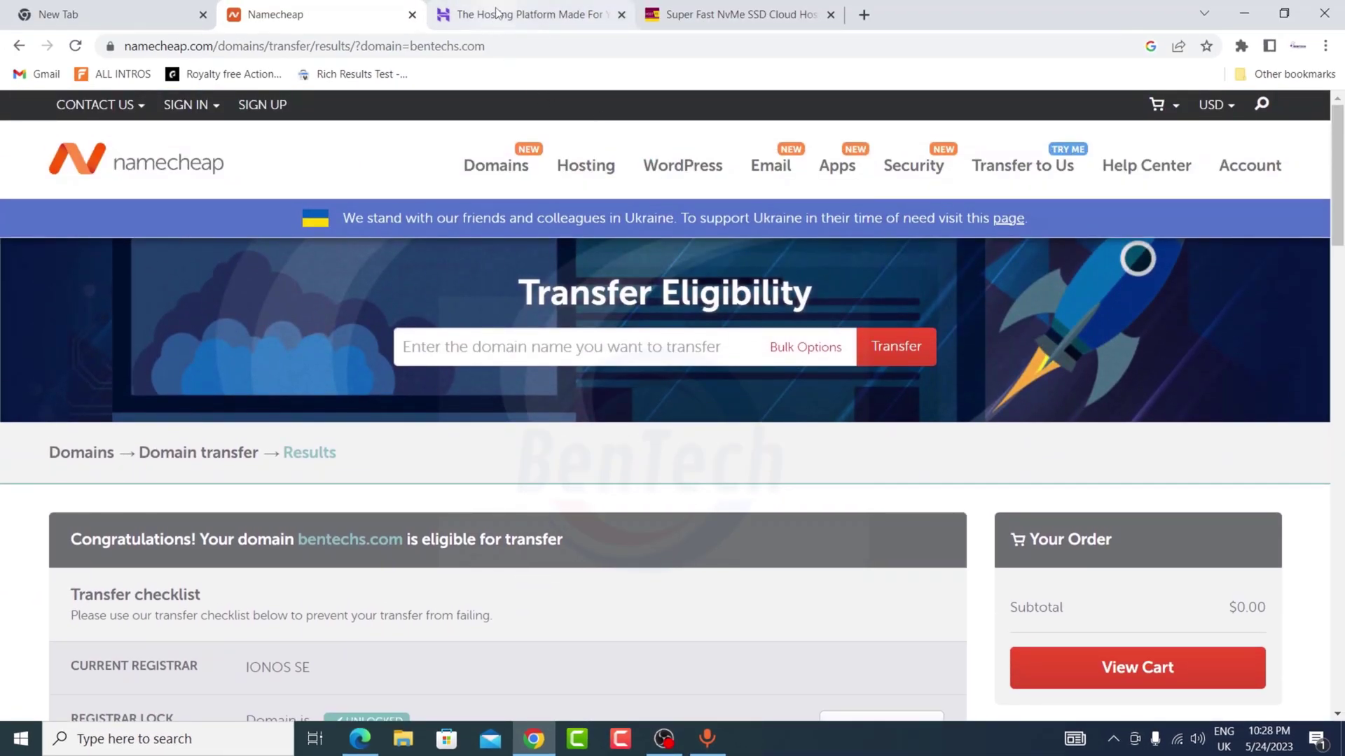
Look up bentechs.com on Hostinger's transfer page to confirm it is transferable and unlocked
{"action": "left_click", "coordinate": [499, 14]}
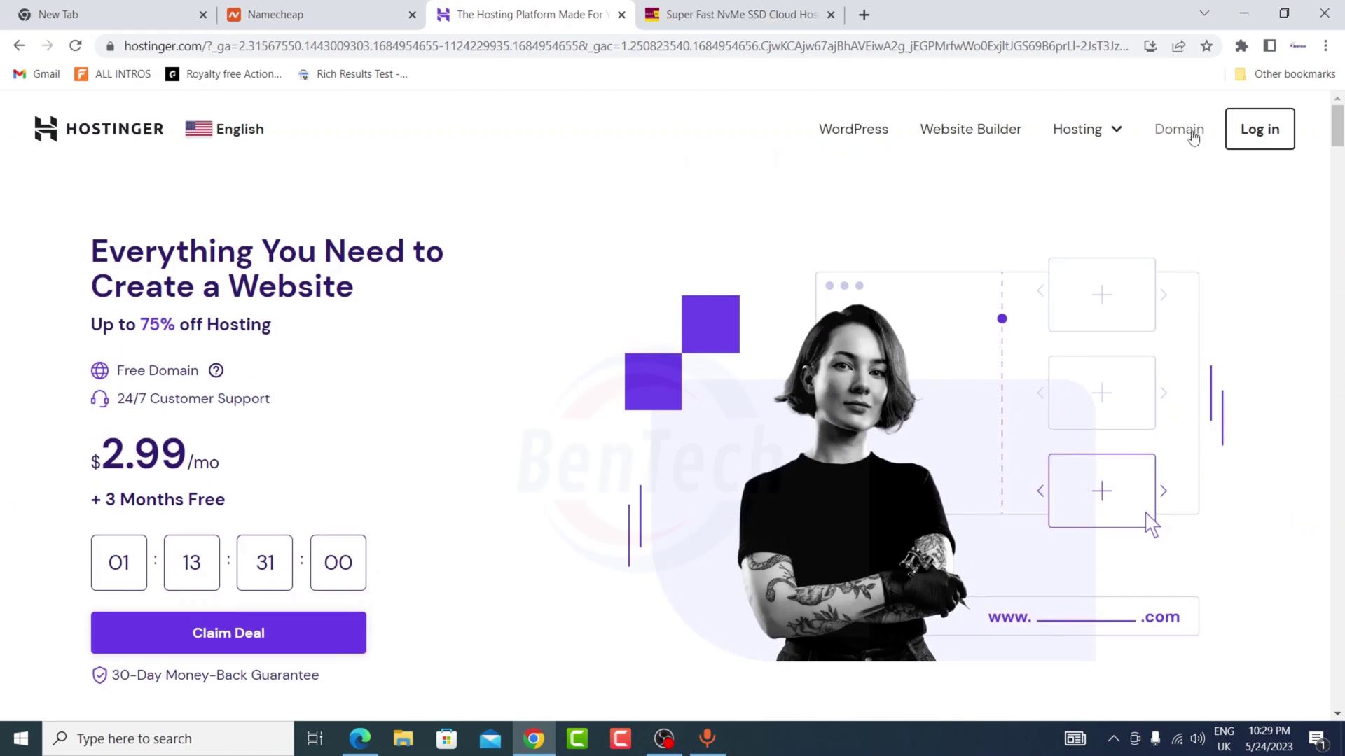
{"action": "left_click", "coordinate": [1189, 132]}
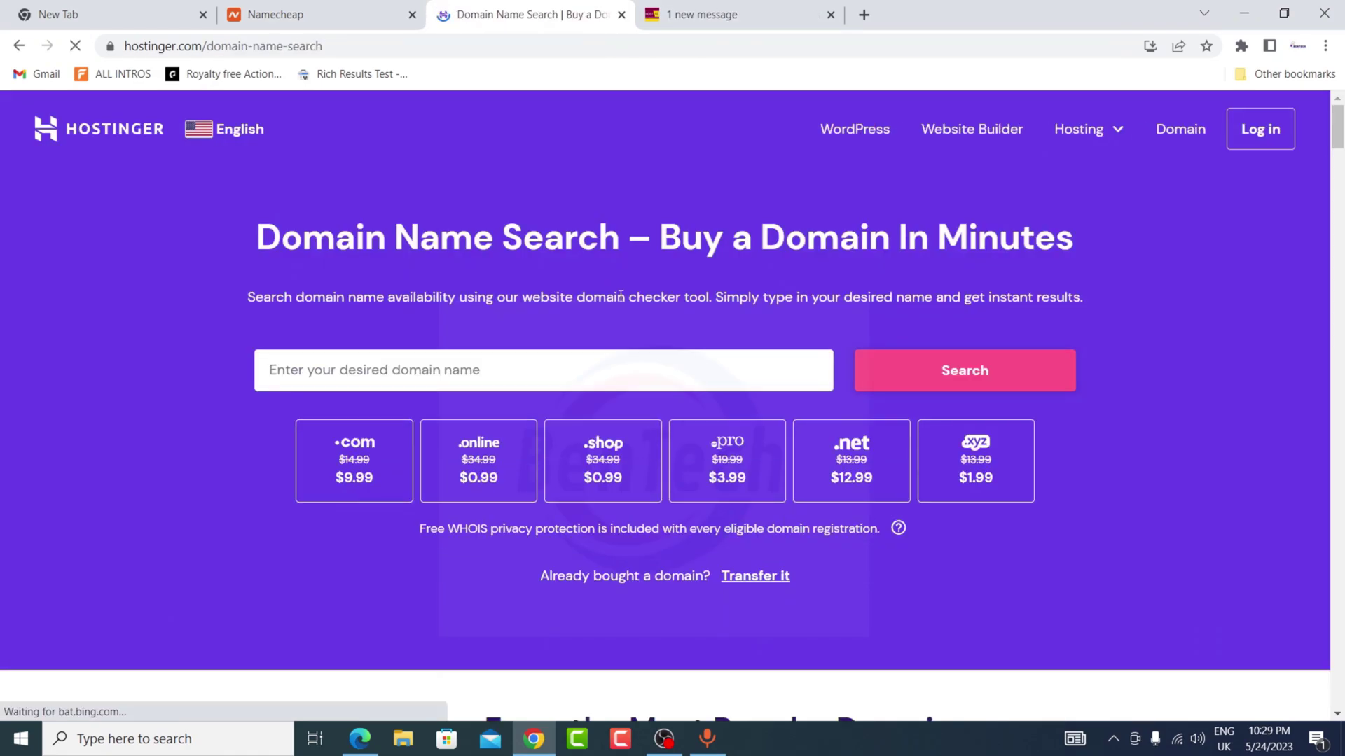
{"action": "scroll", "coordinate": [742, 499], "scroll_direction": "down", "scroll_amount": 1}
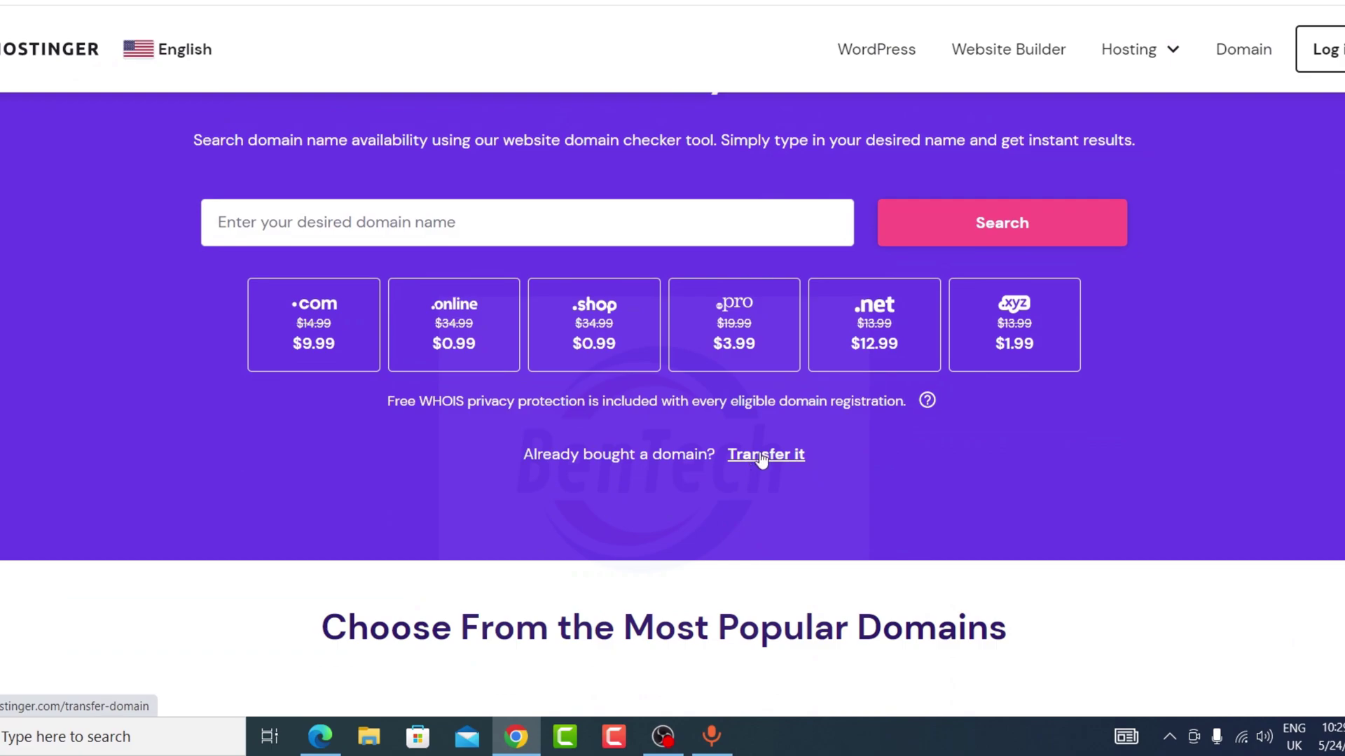
{"action": "left_click", "coordinate": [765, 455]}
{"action": "left_click", "coordinate": [639, 369]}
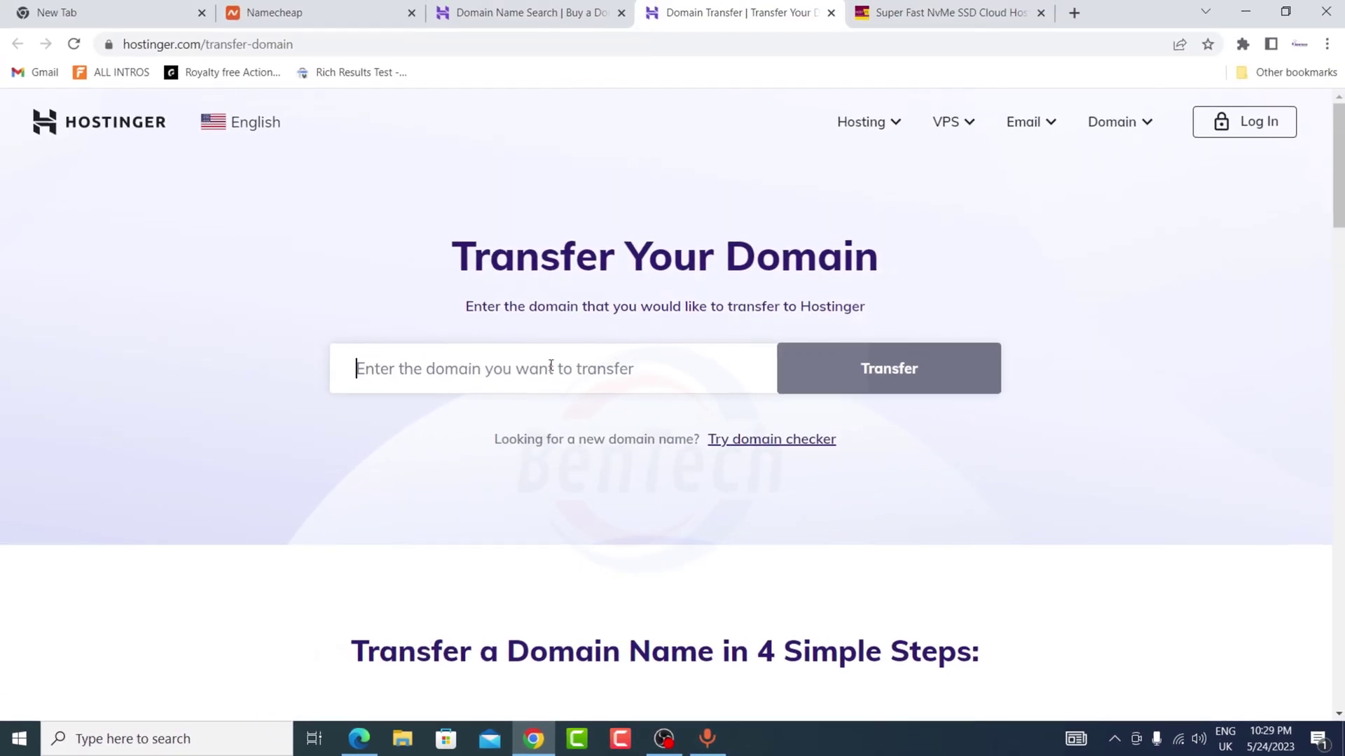
{"action": "type", "text": "bentechs"}
{"action": "type", "text": ".com"}
{"action": "key", "text": "Return"}
{"action": "scroll", "coordinate": [929, 394], "scroll_direction": "down", "scroll_amount": 2}
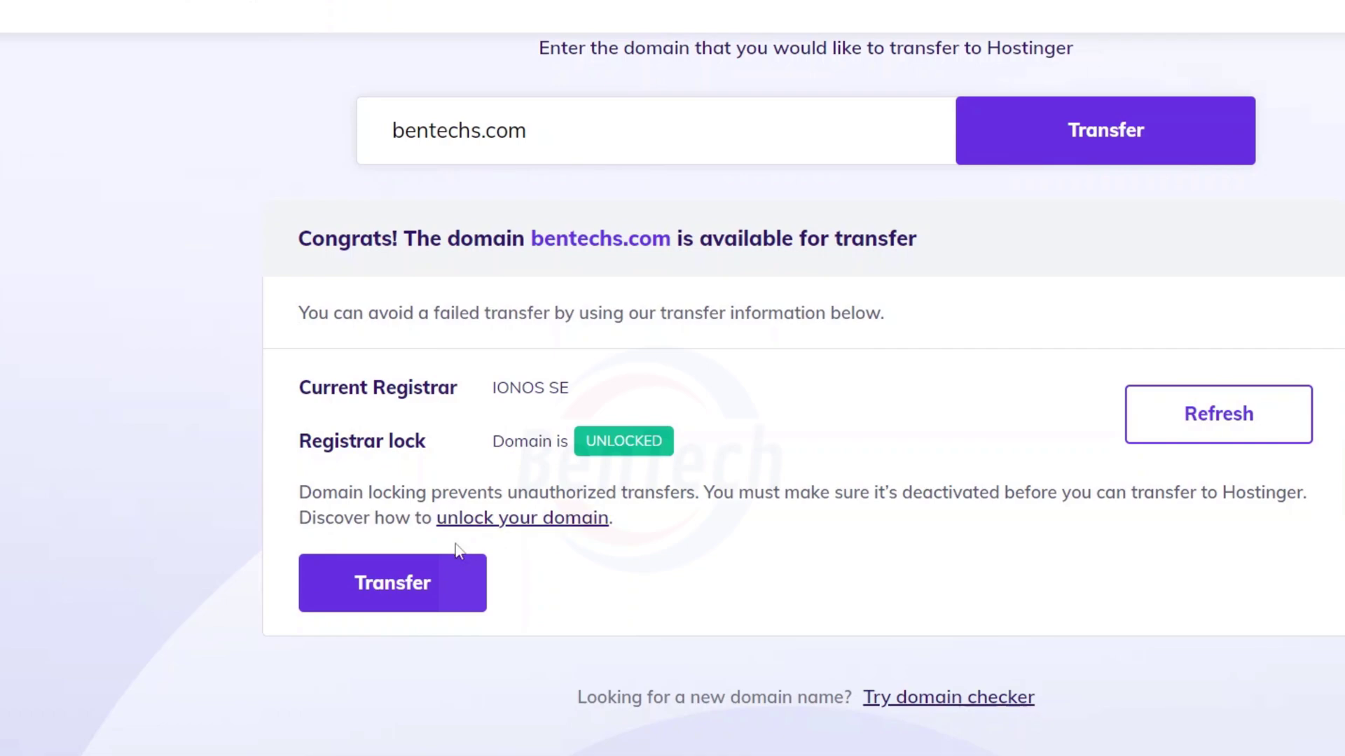
Add the $8.99 bentechs.com transfer to the Hostinger cart and sign in with a Google account
{"action": "left_click", "coordinate": [401, 581]}
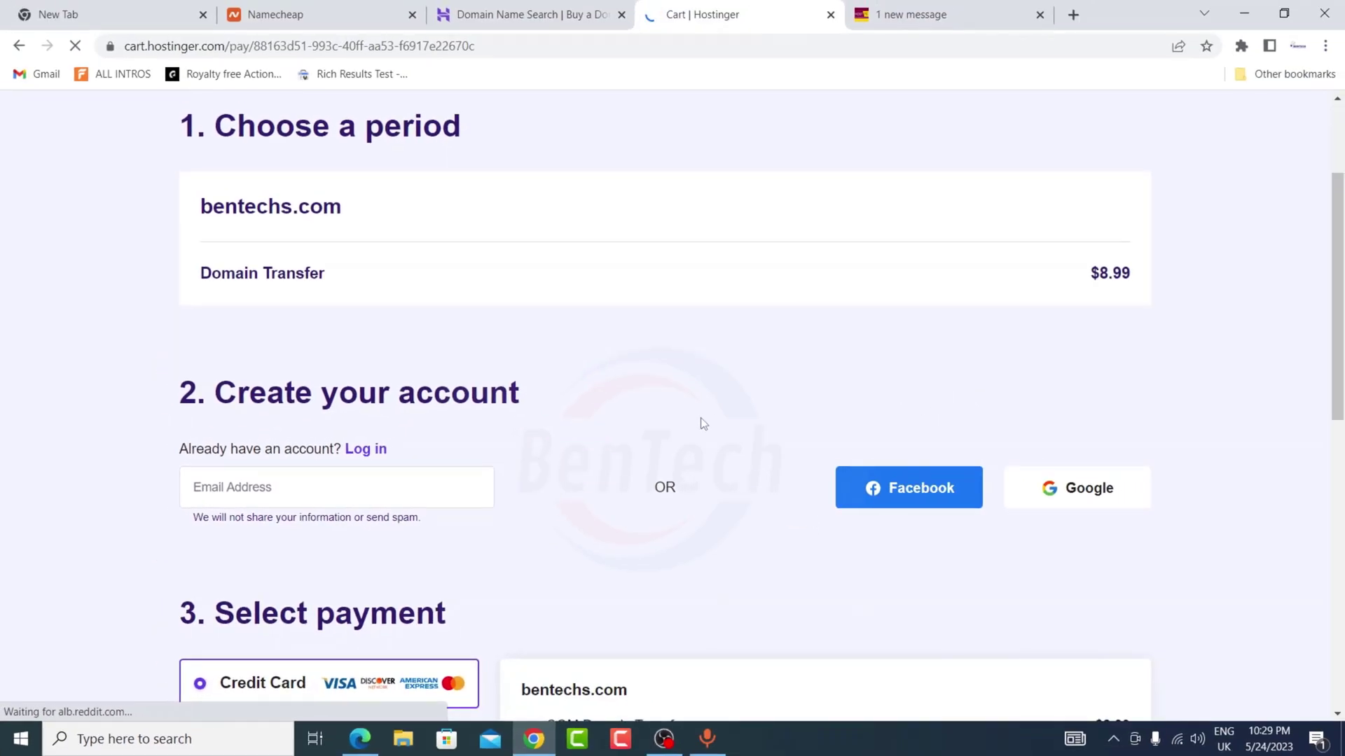
{"action": "scroll", "coordinate": [851, 491], "scroll_direction": "down", "scroll_amount": 2}
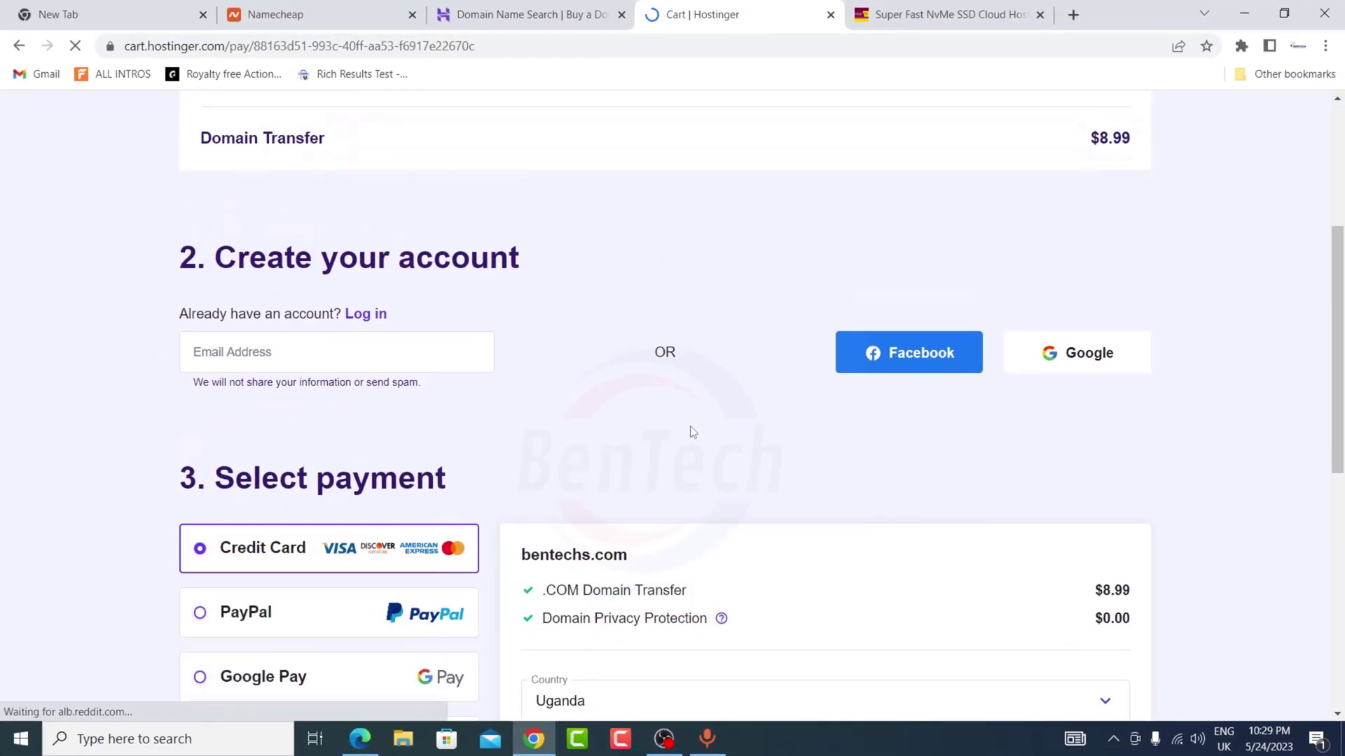
{"action": "scroll", "coordinate": [689, 431], "scroll_direction": "up", "scroll_amount": 4}
{"action": "scroll", "coordinate": [760, 430], "scroll_direction": "down", "scroll_amount": 1}
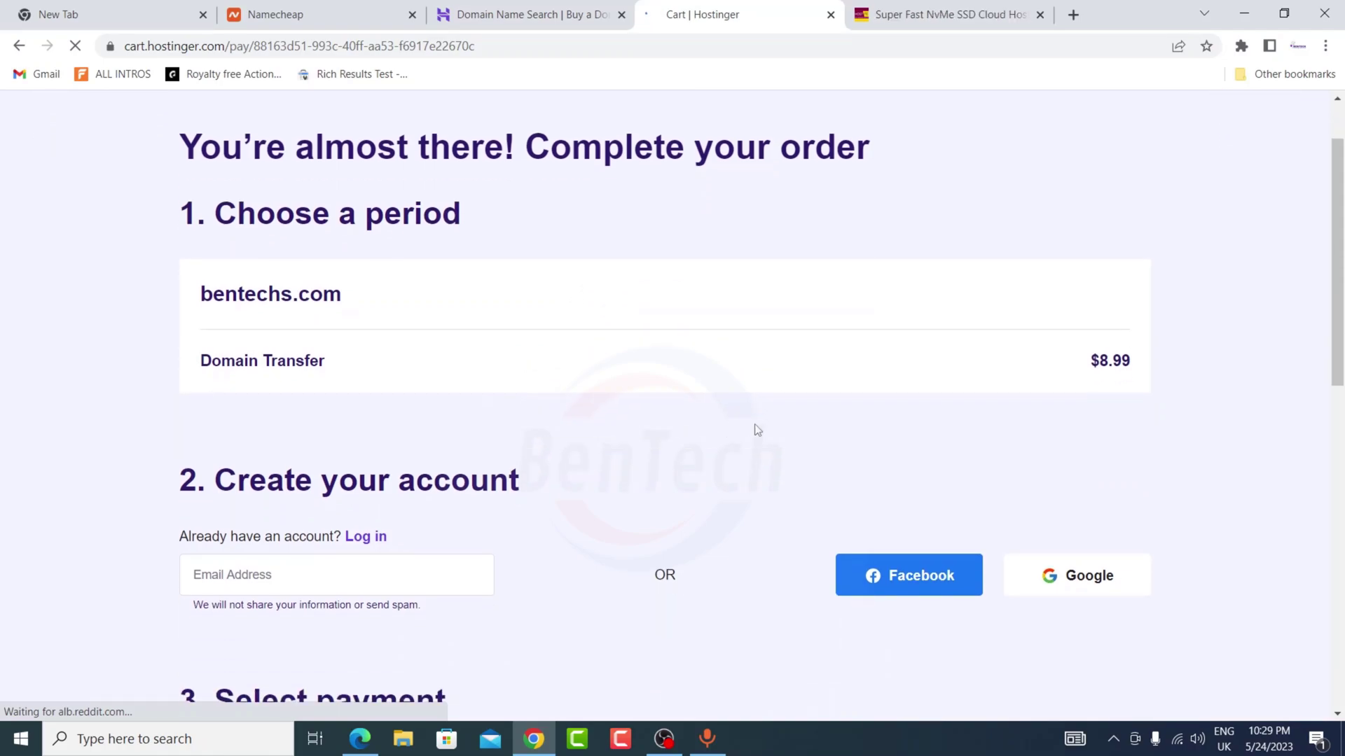
{"action": "scroll", "coordinate": [737, 445], "scroll_direction": "down", "scroll_amount": 3}
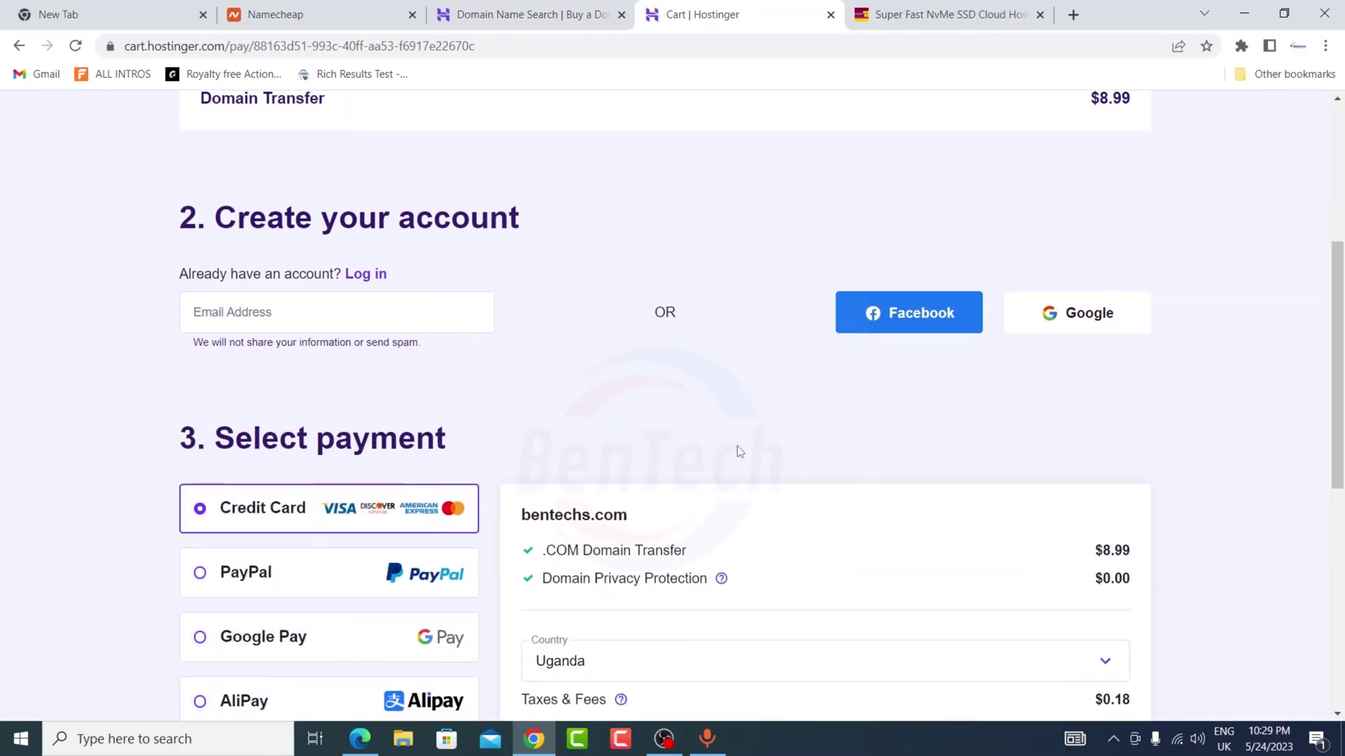
{"action": "scroll", "coordinate": [883, 459], "scroll_direction": "up", "scroll_amount": 5}
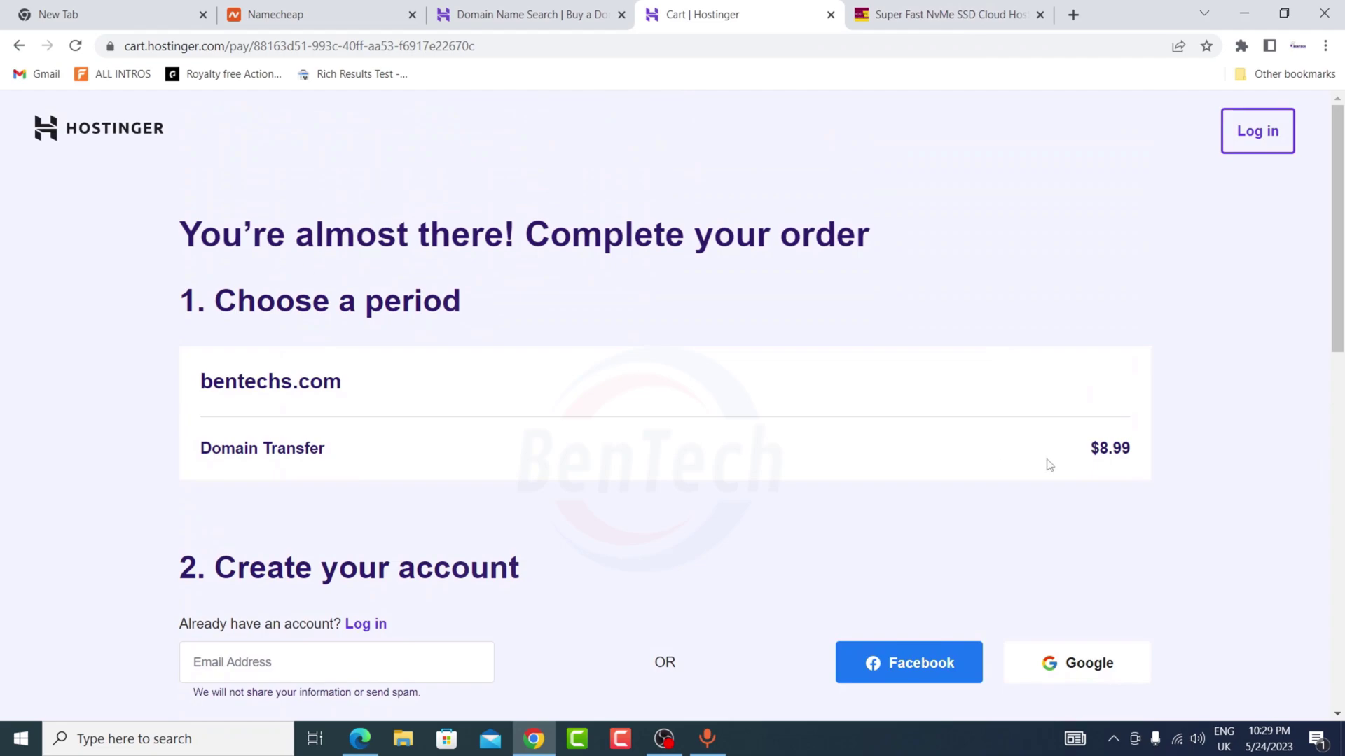
{"action": "scroll", "coordinate": [1076, 490], "scroll_direction": "down", "scroll_amount": 2}
{"action": "scroll", "coordinate": [895, 536], "scroll_direction": "down", "scroll_amount": 1}
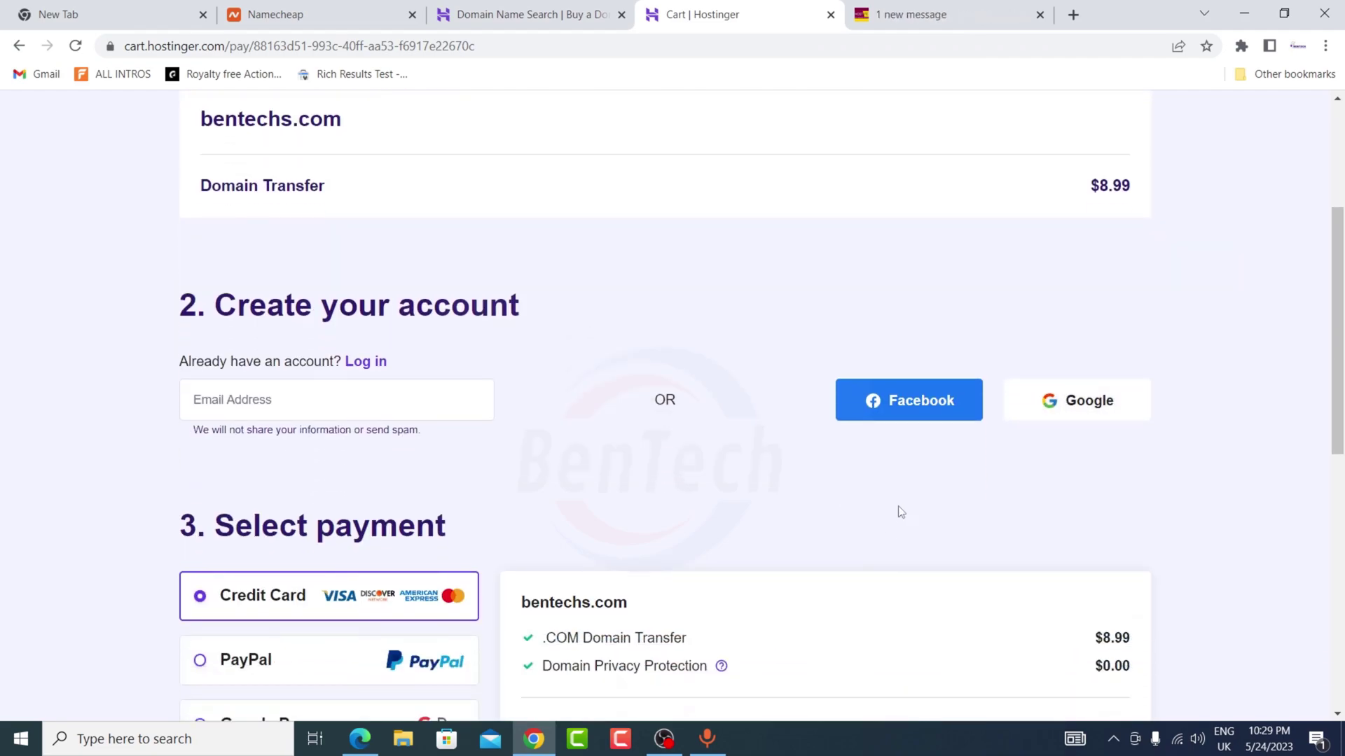
{"action": "left_click", "coordinate": [1086, 406]}
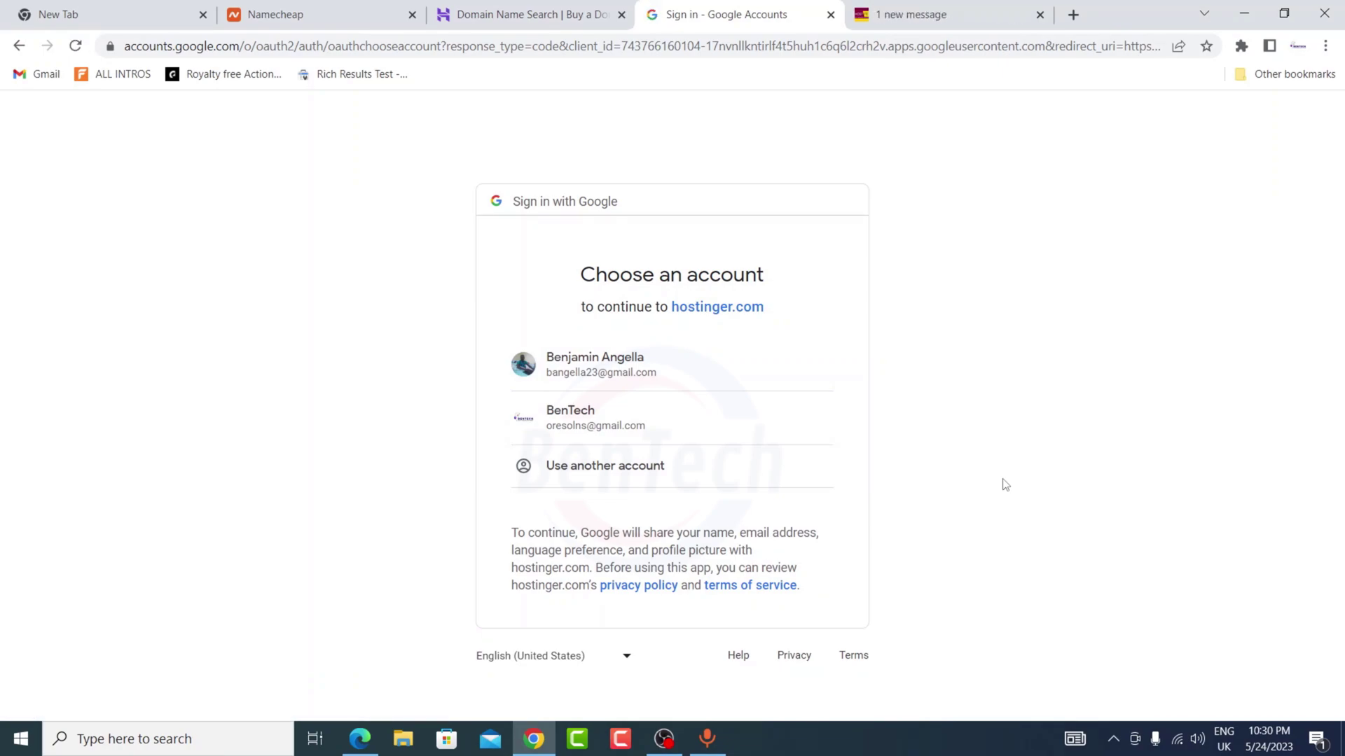
{"action": "left_click", "coordinate": [639, 362]}
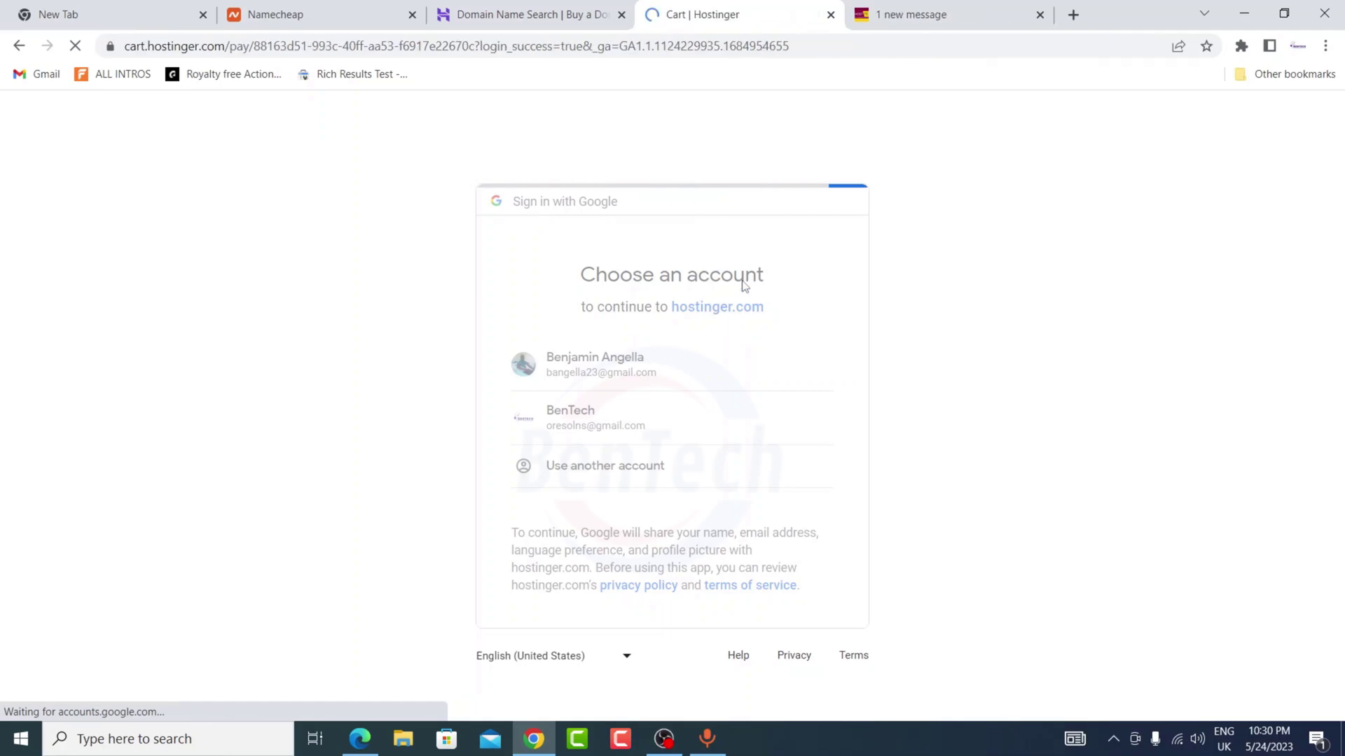
Browse HostFe's Small Hosting plans, comparing their features and first-year prices
{"action": "key", "text": "ctrl+Tab"}
{"action": "scroll", "coordinate": [753, 268], "scroll_direction": "up", "scroll_amount": 3}
{"action": "mouse_move", "coordinate": [639, 138]}
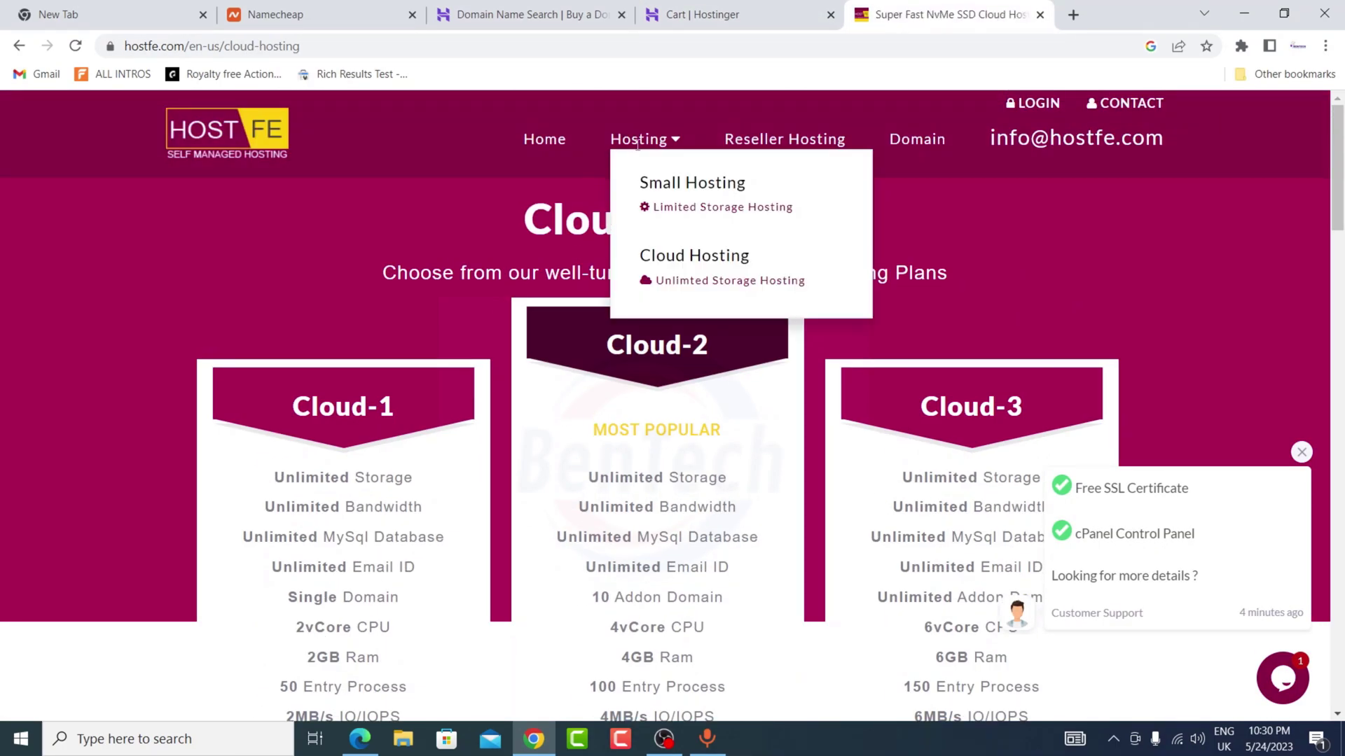
{"action": "left_click", "coordinate": [671, 187]}
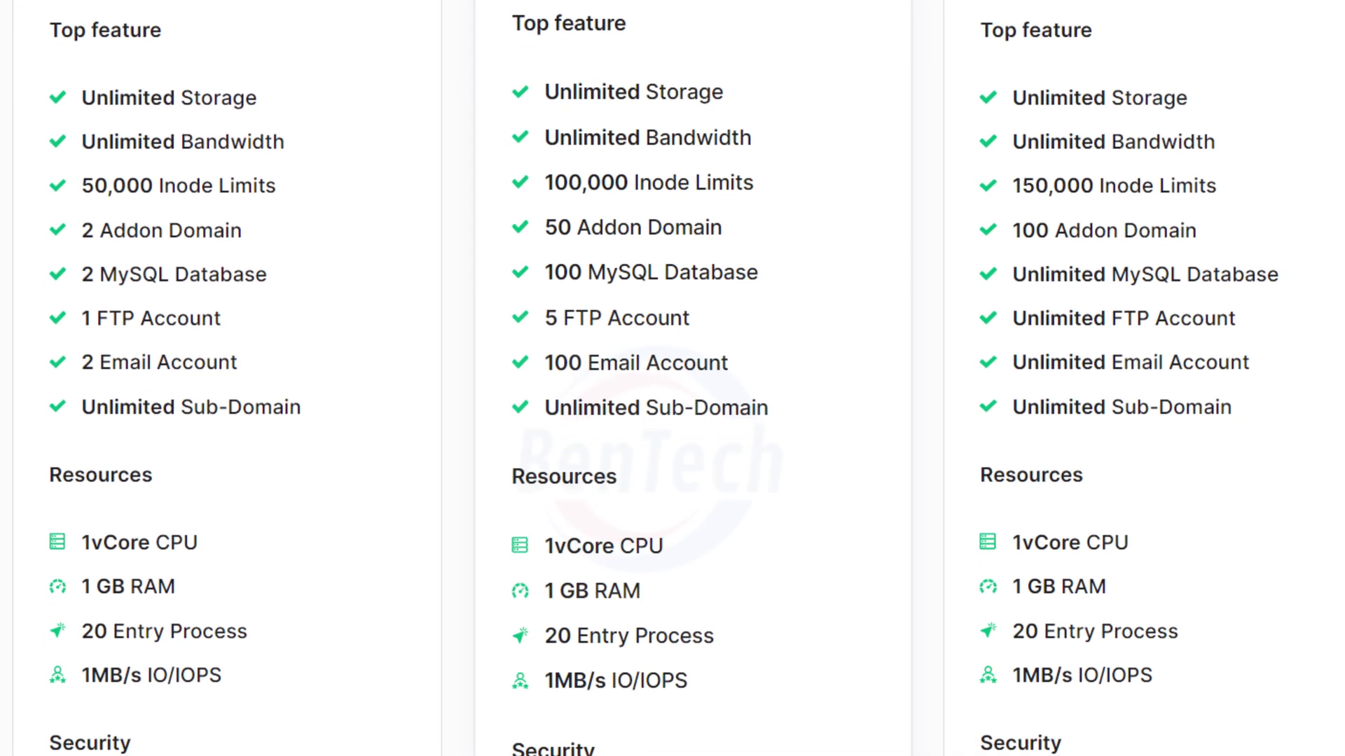
{"action": "scroll", "coordinate": [672, 350], "scroll_direction": "down", "scroll_amount": 1}
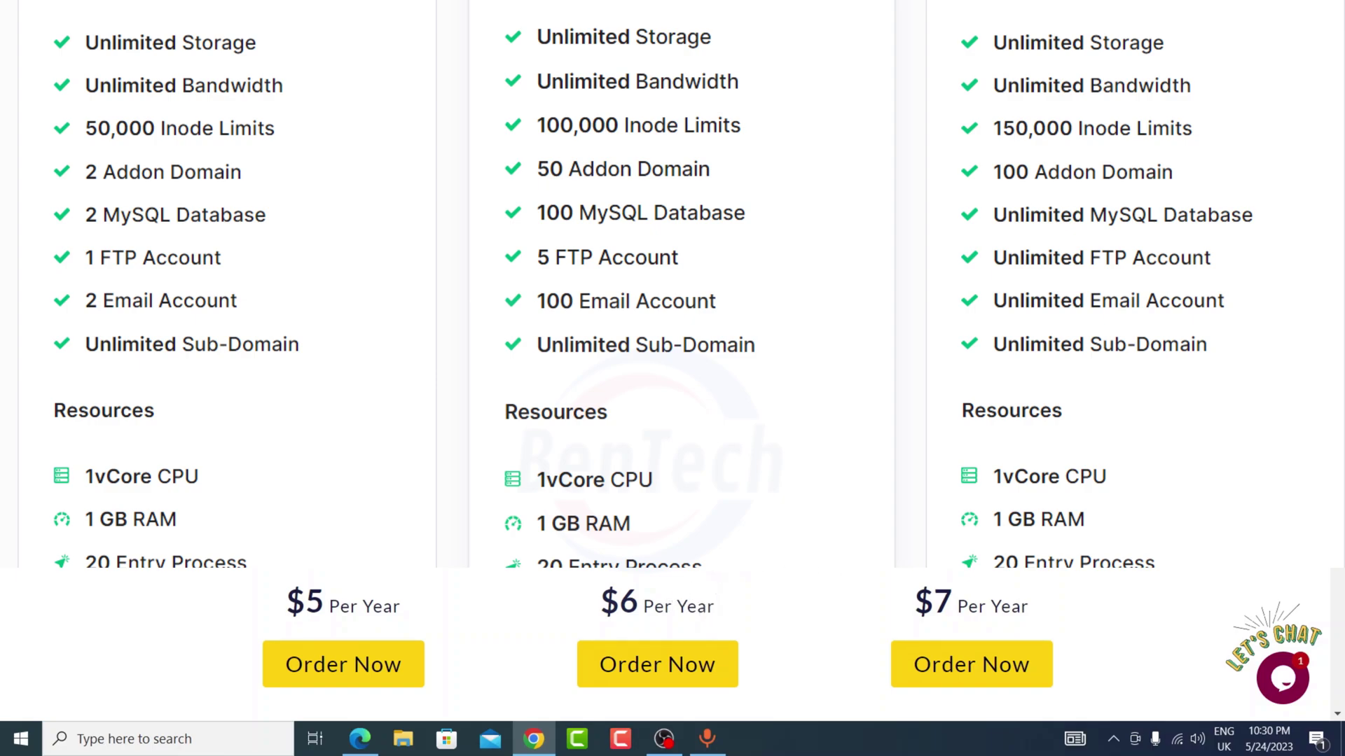
{"action": "scroll", "coordinate": [952, 604], "scroll_direction": "down", "scroll_amount": 3}
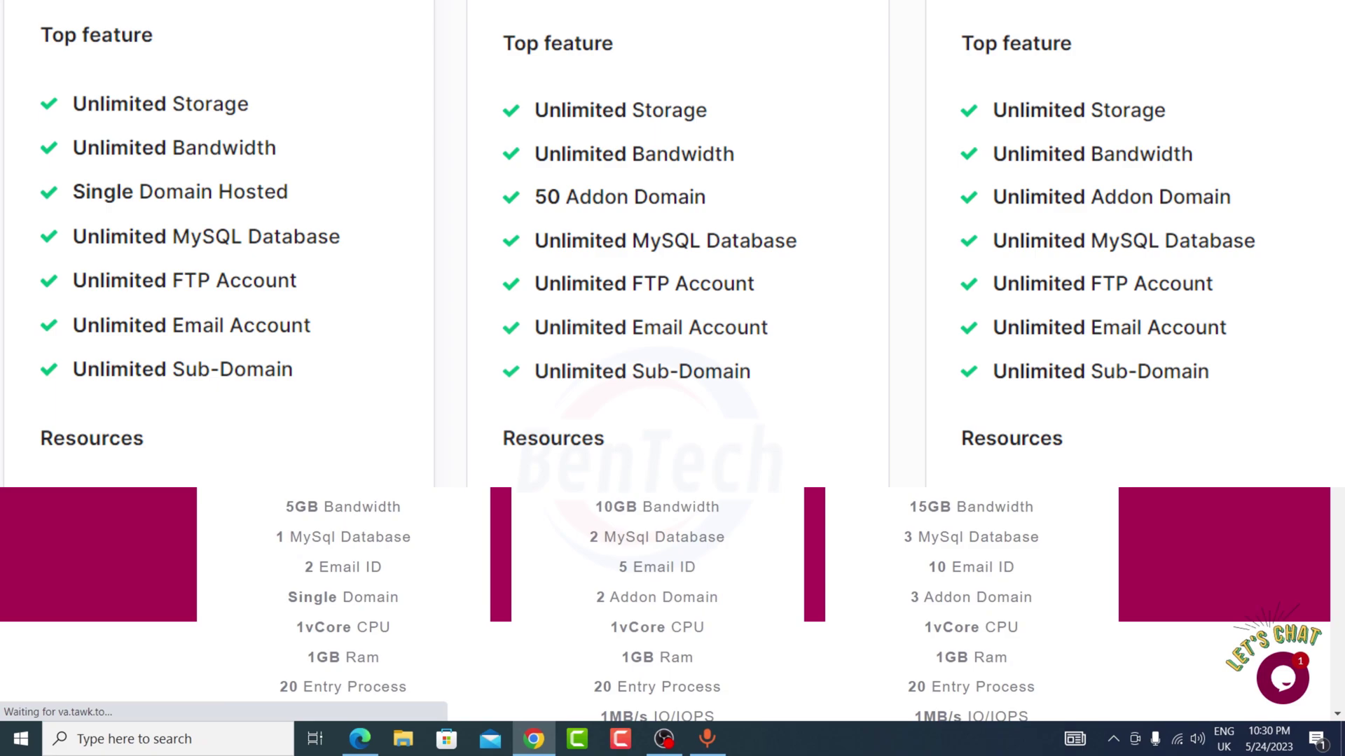
{"action": "scroll", "coordinate": [329, 529], "scroll_direction": "down", "scroll_amount": 5}
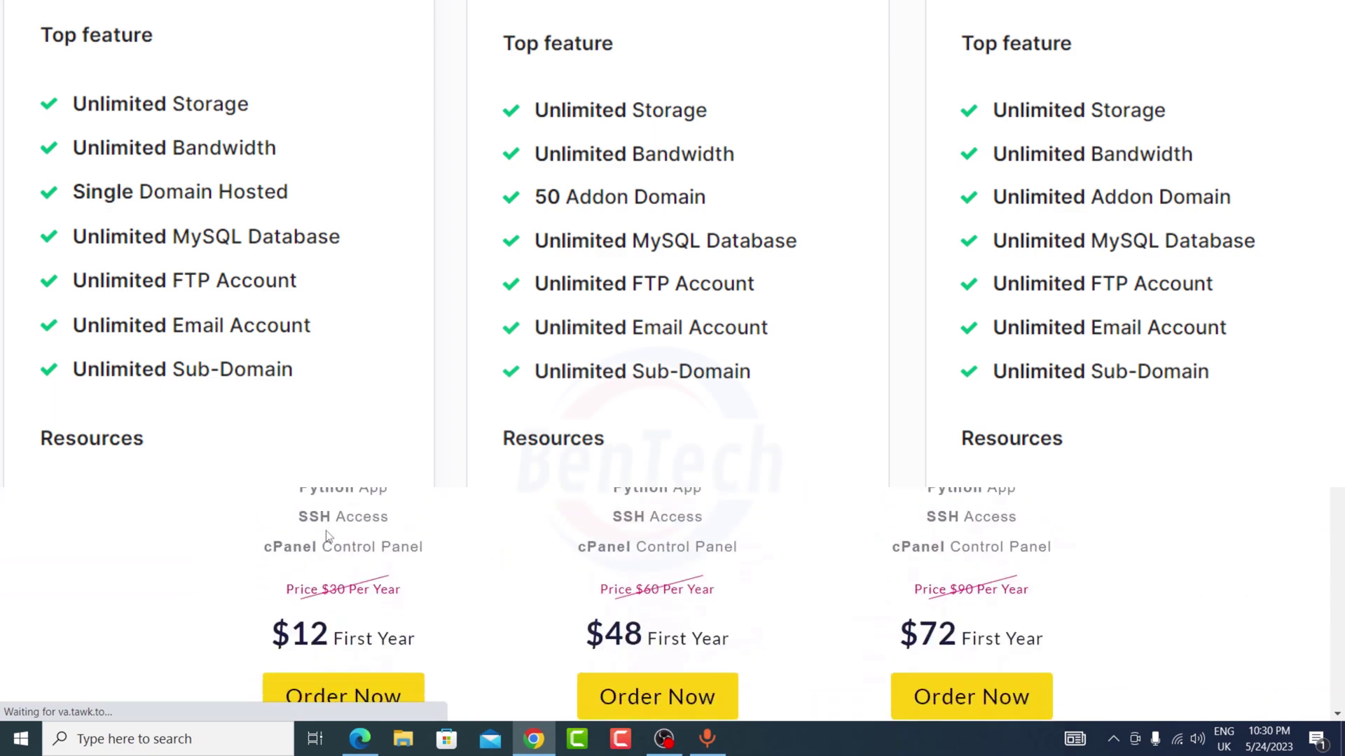
{"action": "scroll", "coordinate": [338, 527], "scroll_direction": "up", "scroll_amount": 1}
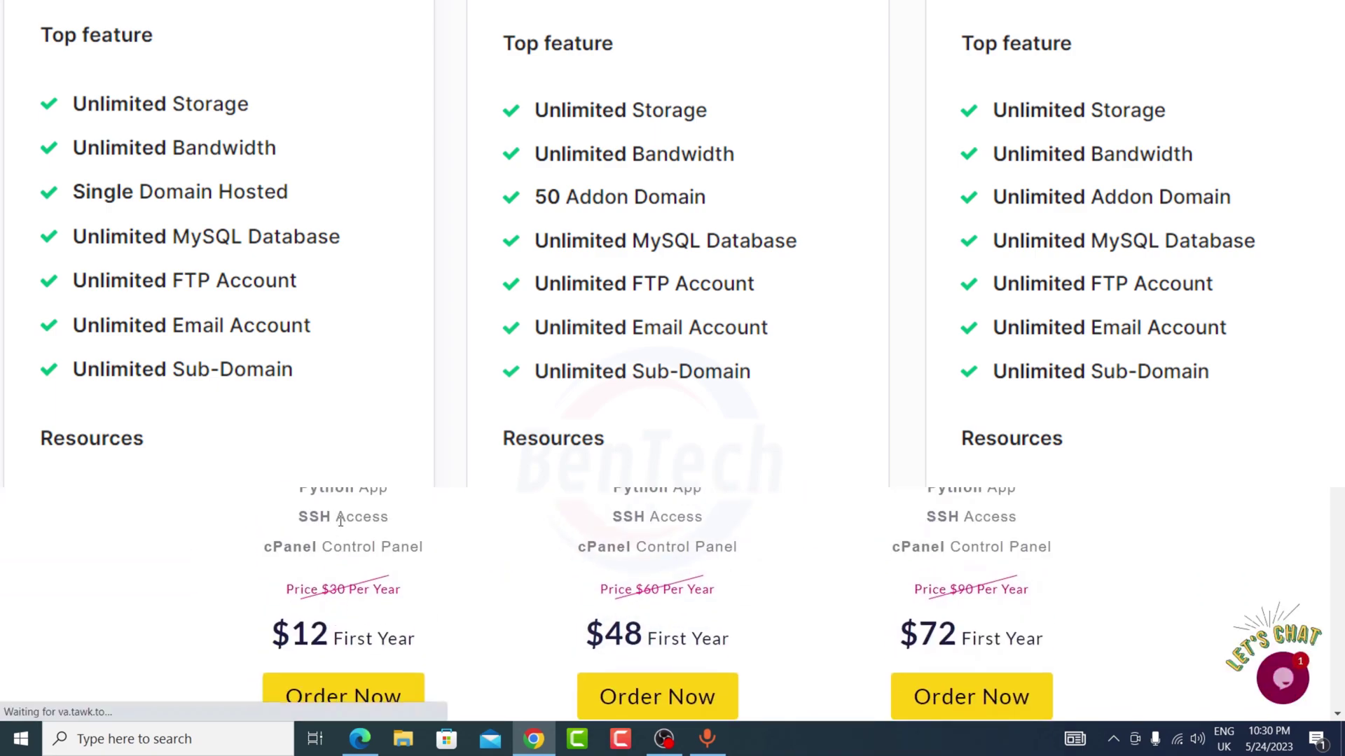
{"action": "scroll", "coordinate": [768, 560], "scroll_direction": "down", "scroll_amount": 1}
{"action": "scroll", "coordinate": [974, 540], "scroll_direction": "up", "scroll_amount": 5}
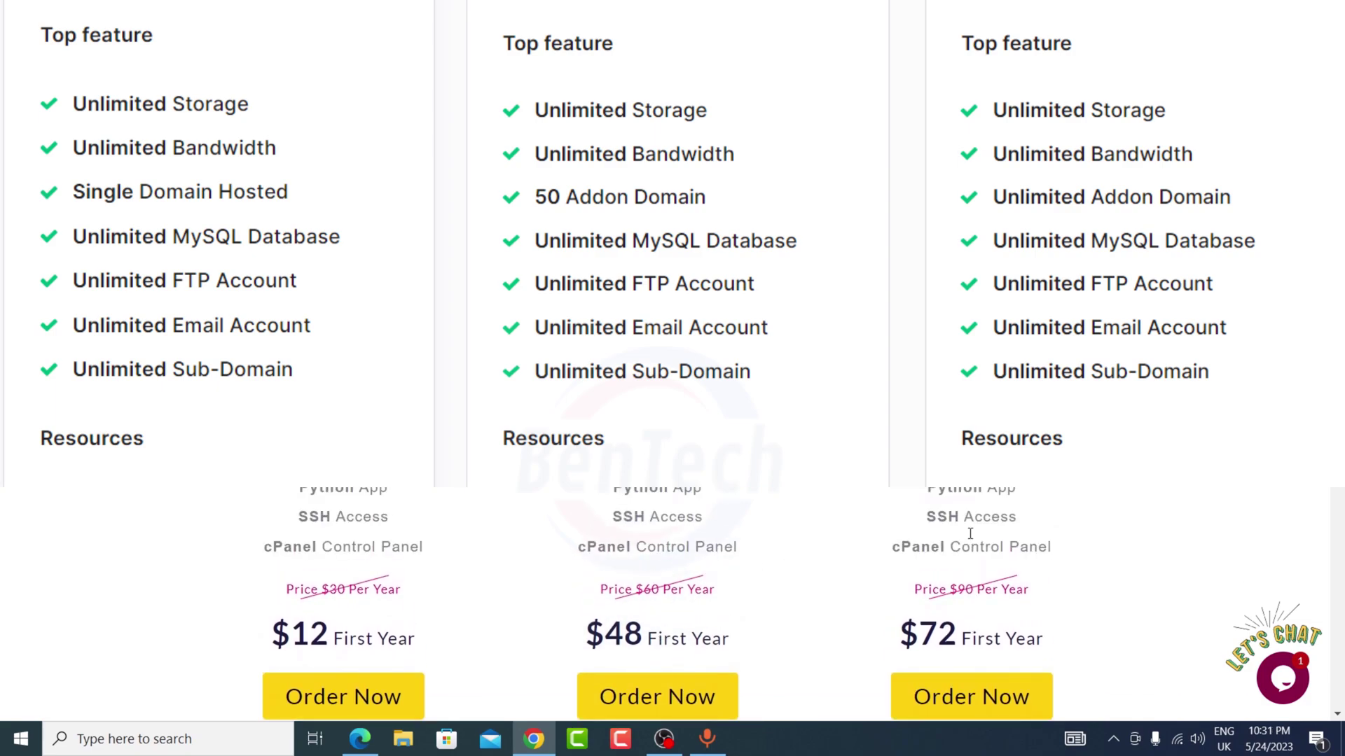
{"action": "scroll", "coordinate": [974, 540], "scroll_direction": "down", "scroll_amount": 2}
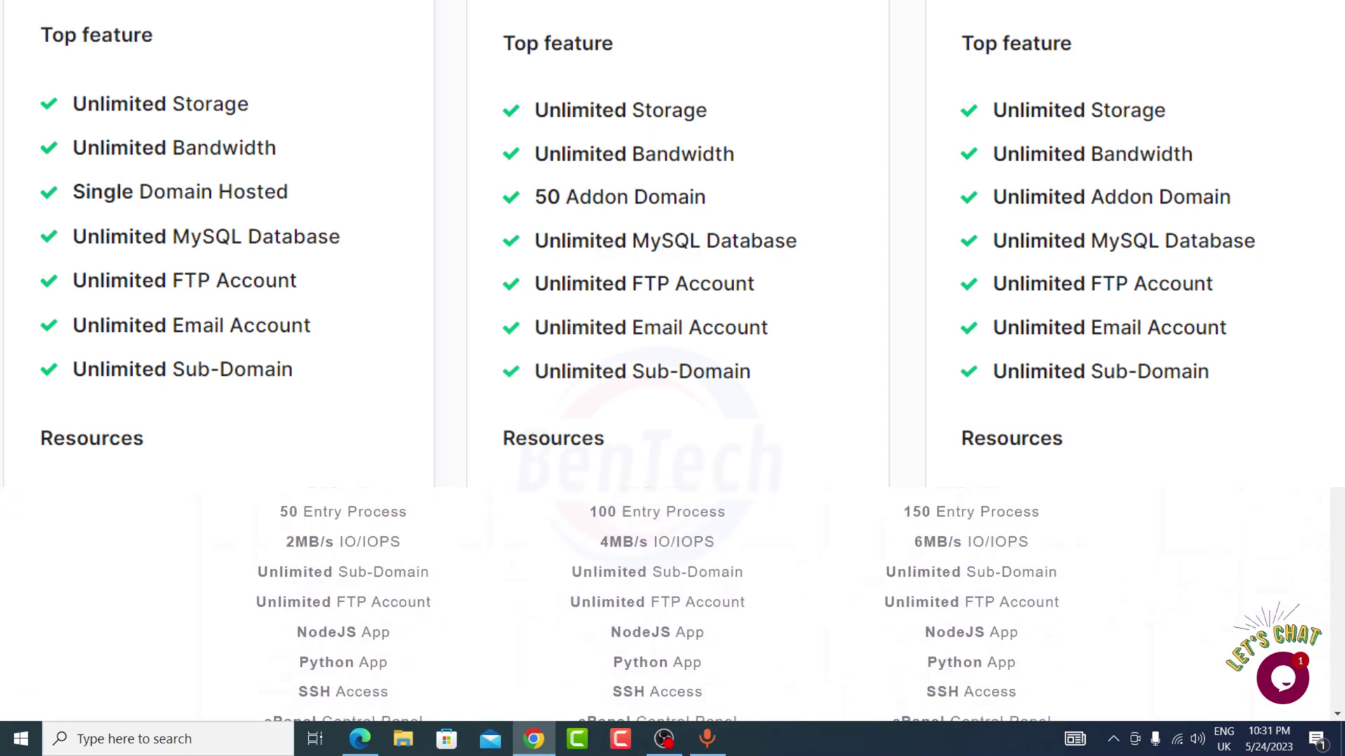
{"action": "scroll", "coordinate": [658, 607], "scroll_direction": "down", "scroll_amount": 3}
{"action": "scroll", "coordinate": [658, 607], "scroll_direction": "up", "scroll_amount": 3}
{"action": "scroll", "coordinate": [658, 603], "scroll_direction": "down", "scroll_amount": 3}
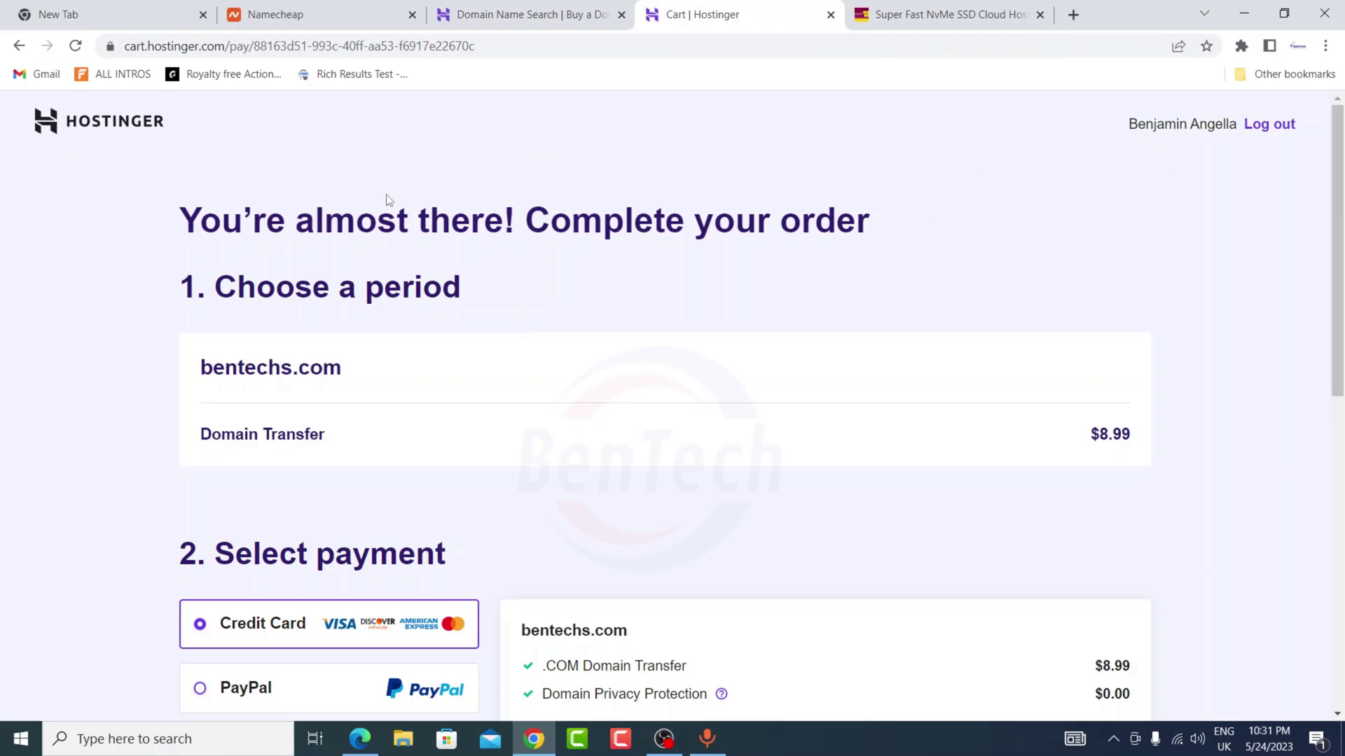
Review the checkout's $8.99 transfer price and Domain Privacy Protection line
{"action": "scroll", "coordinate": [669, 264], "scroll_direction": "down", "scroll_amount": 5}
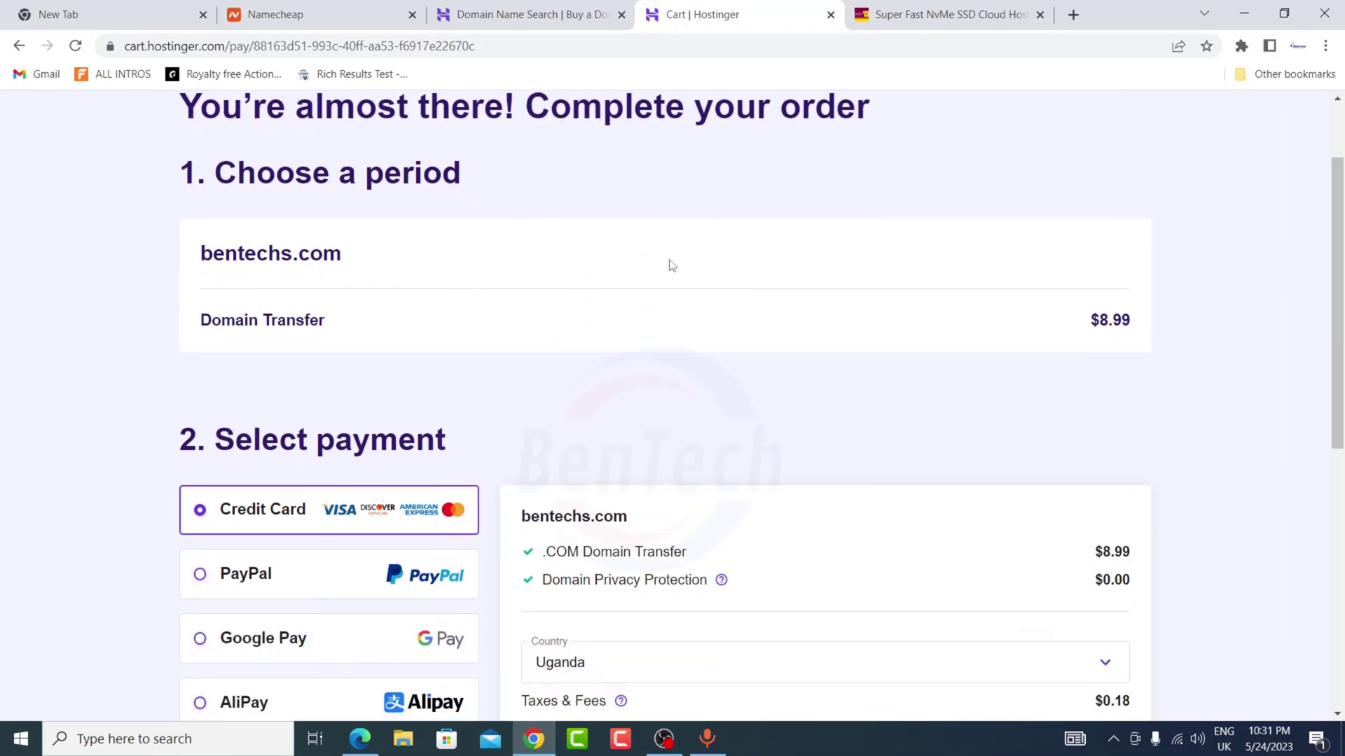
{"action": "scroll", "coordinate": [476, 291], "scroll_direction": "down", "scroll_amount": 1}
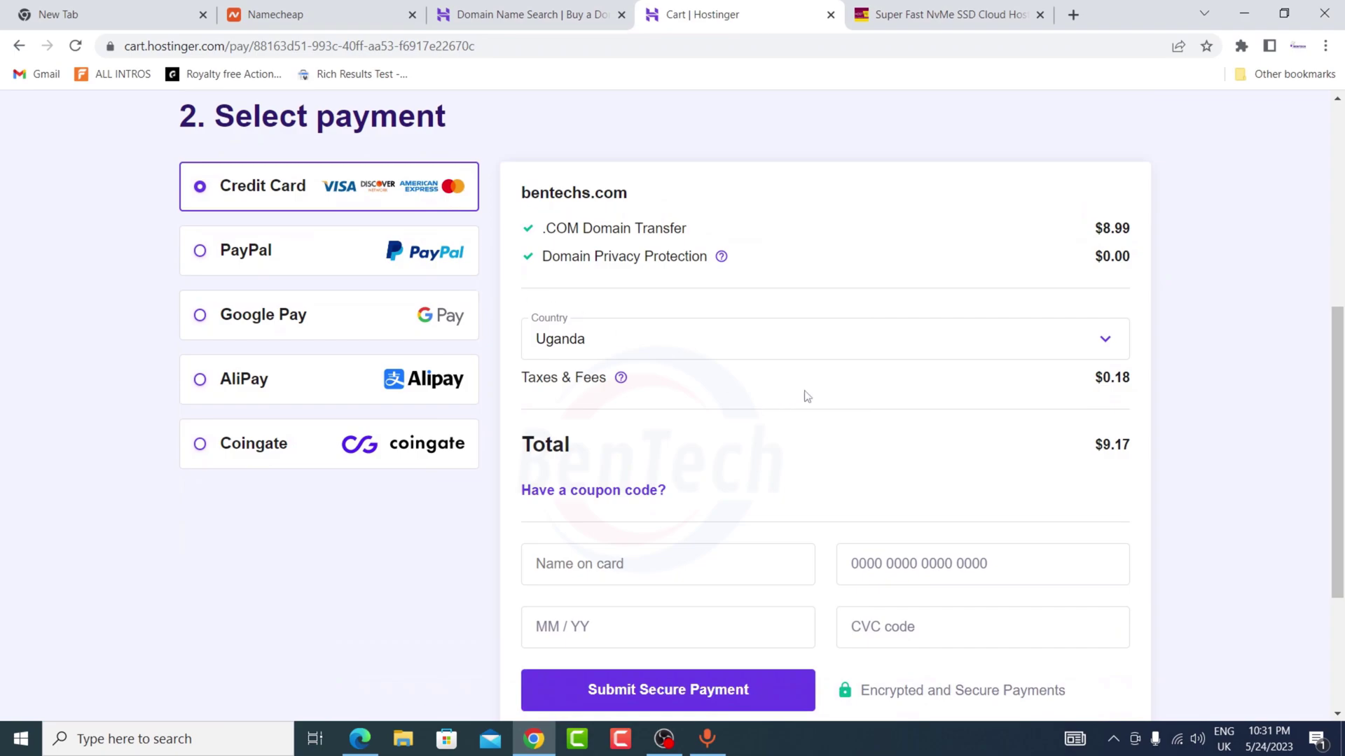
{"action": "scroll", "coordinate": [725, 393], "scroll_direction": "up", "scroll_amount": 1}
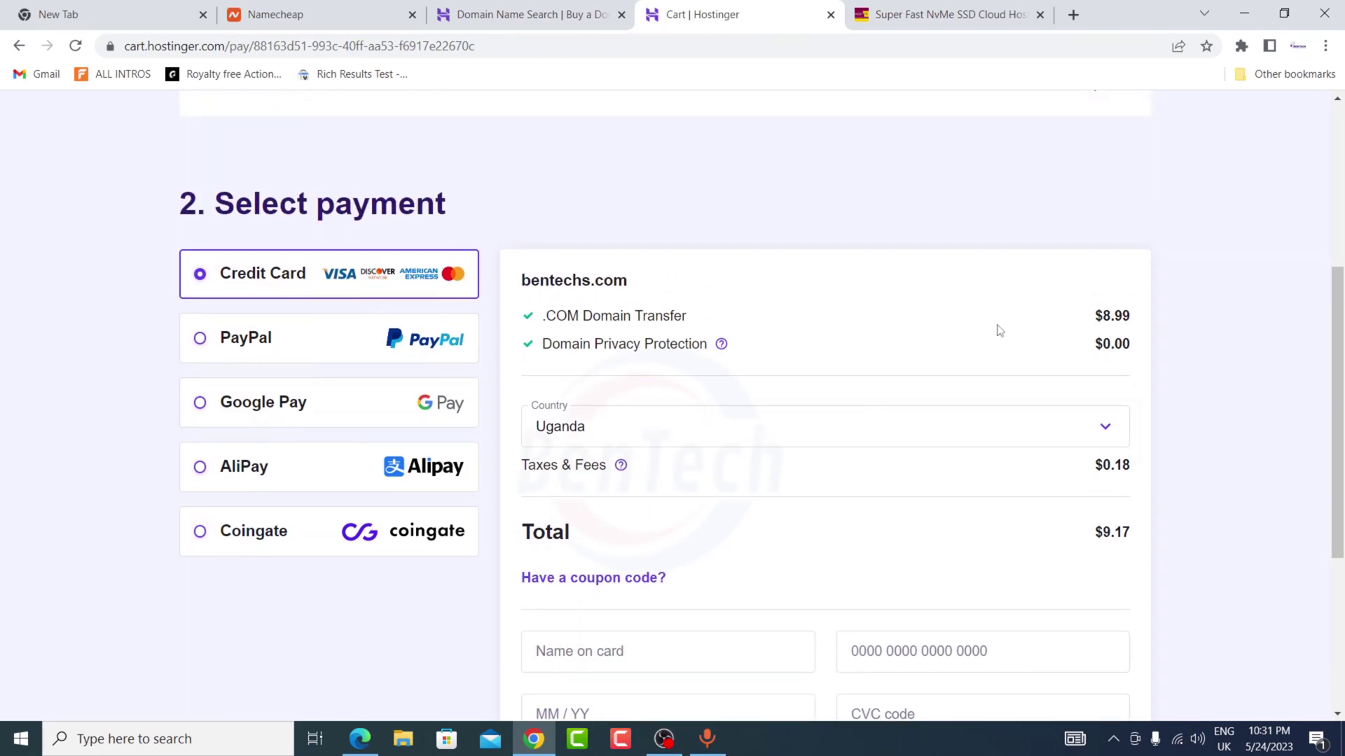
{"action": "scroll", "coordinate": [999, 331], "scroll_direction": "down", "scroll_amount": 3}
{"action": "scroll", "coordinate": [768, 386], "scroll_direction": "up", "scroll_amount": 1}
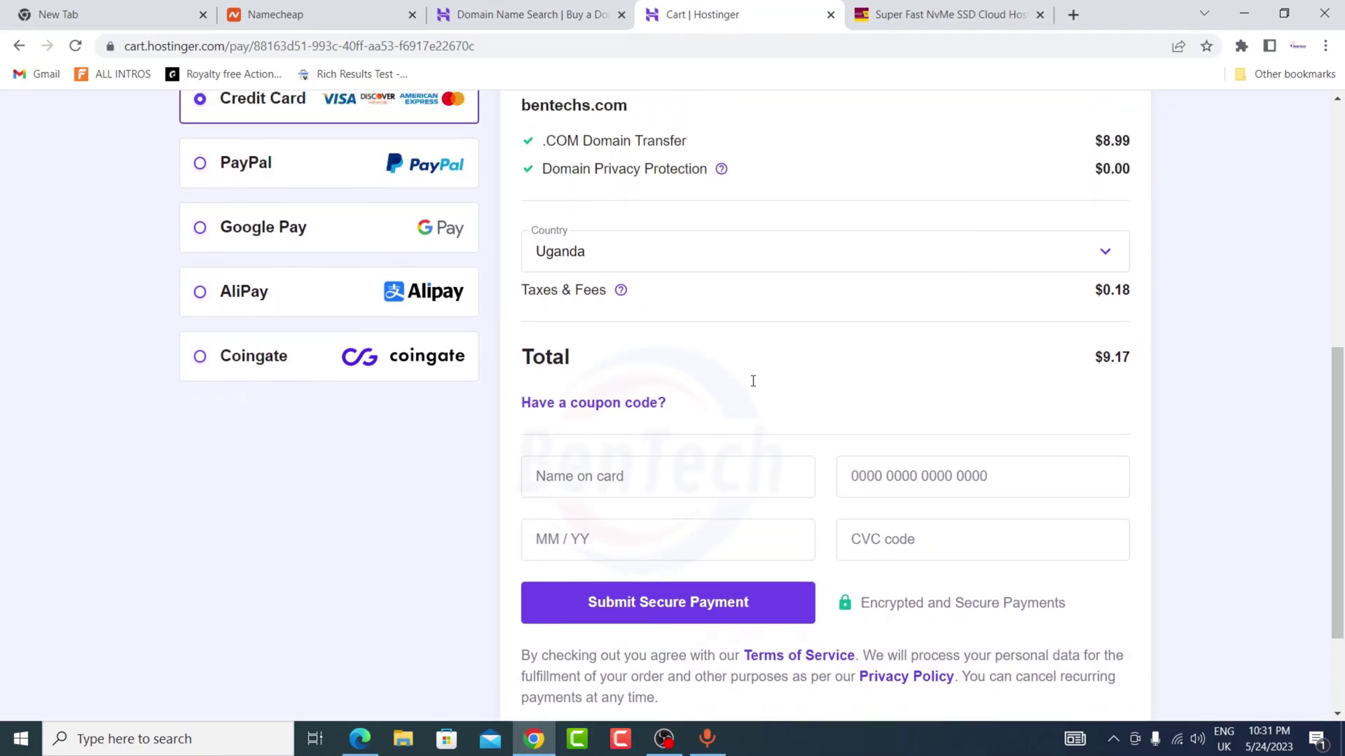
{"action": "scroll", "coordinate": [1082, 309], "scroll_direction": "up", "scroll_amount": 1}
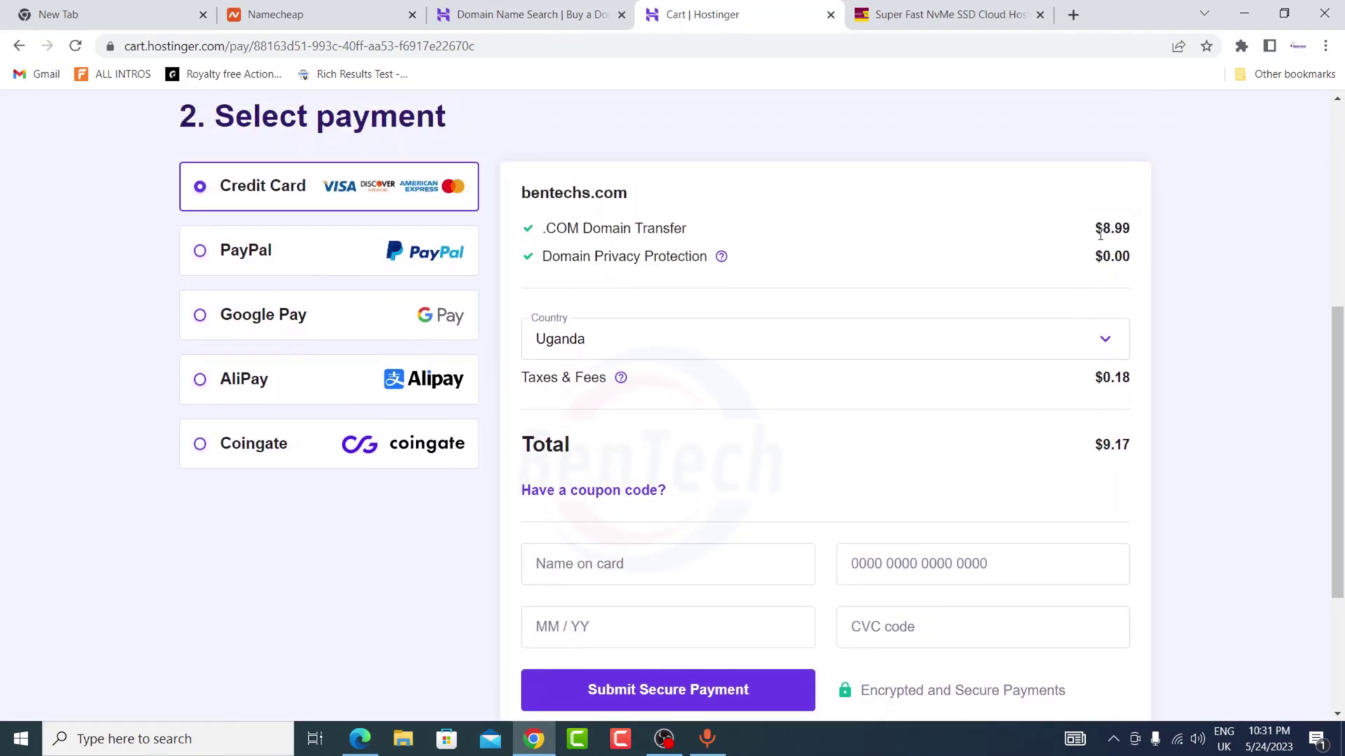
{"action": "left_click_drag", "start_coordinate": [1097, 225], "coordinate": [1133, 224]}
{"action": "left_click", "coordinate": [844, 256]}
{"action": "left_click_drag", "start_coordinate": [544, 259], "coordinate": [711, 262]}
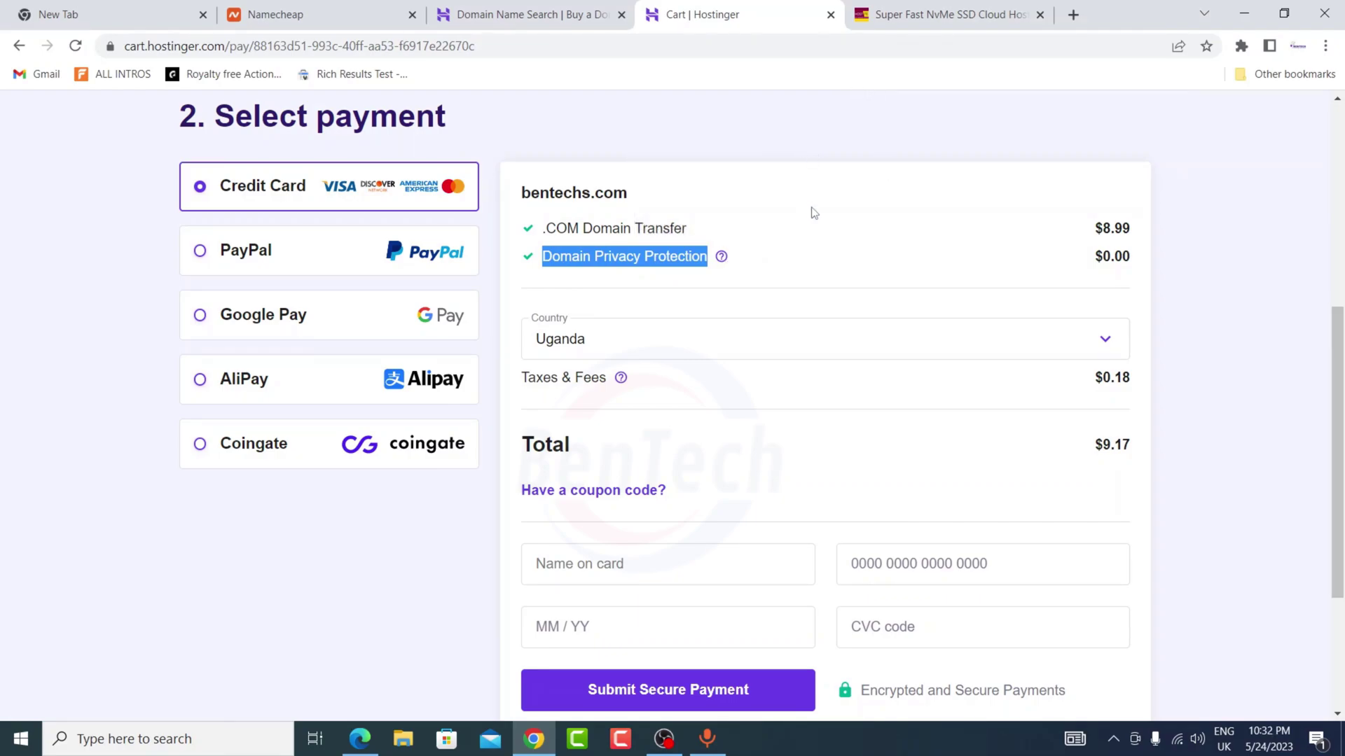
{"action": "scroll", "coordinate": [600, 385], "scroll_direction": "down", "scroll_amount": 3}
Enter the cardholder name, card number, expiry date and CVC, and submit the $9.17 payment
{"action": "left_click", "coordinate": [603, 386]}
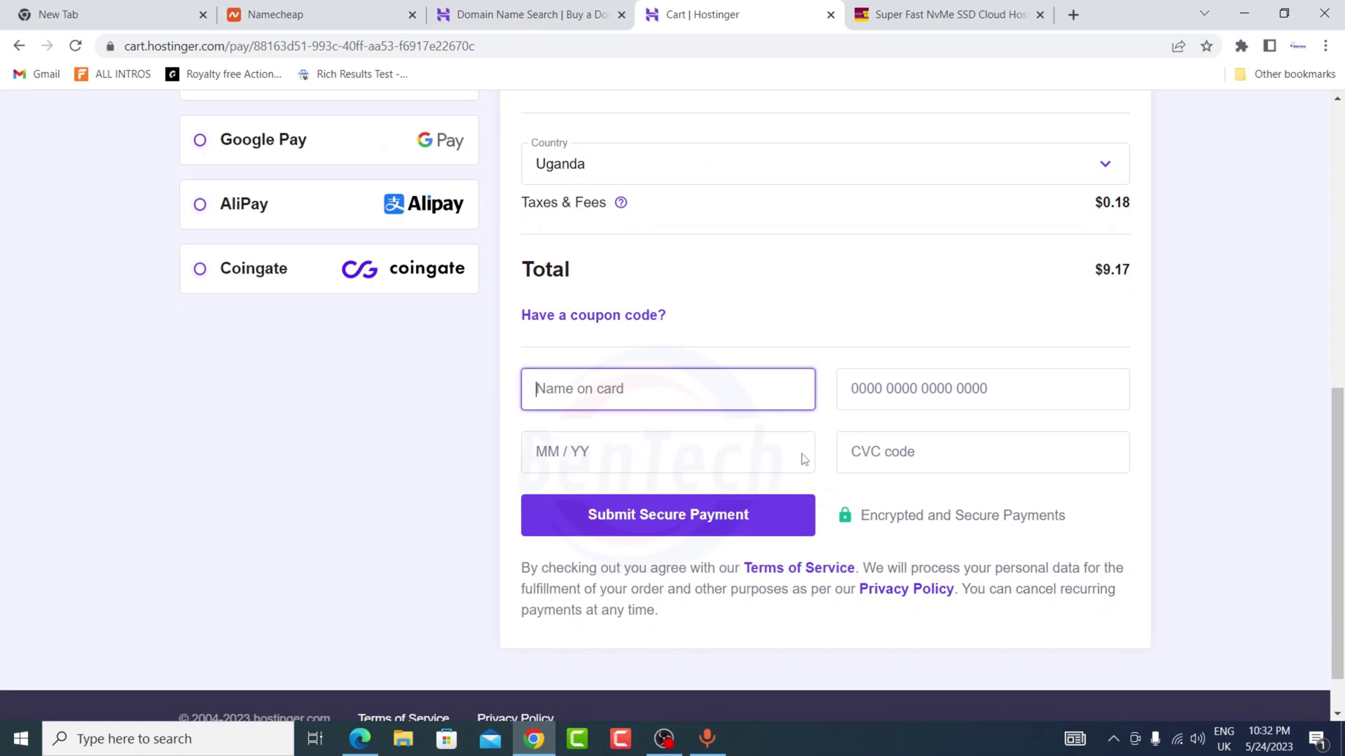
{"action": "key", "text": "Tab"}
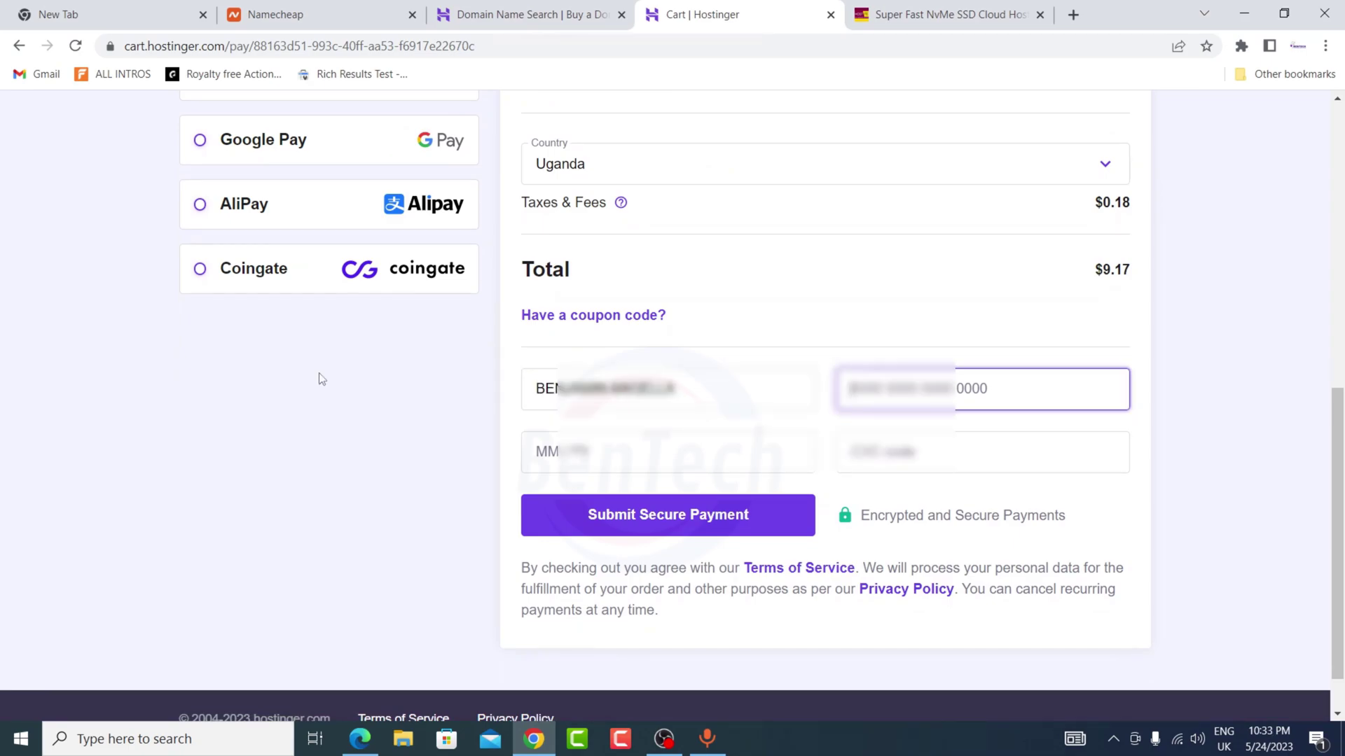
{"action": "key", "text": "ctrl+v"}
{"action": "key", "text": "Tab"}
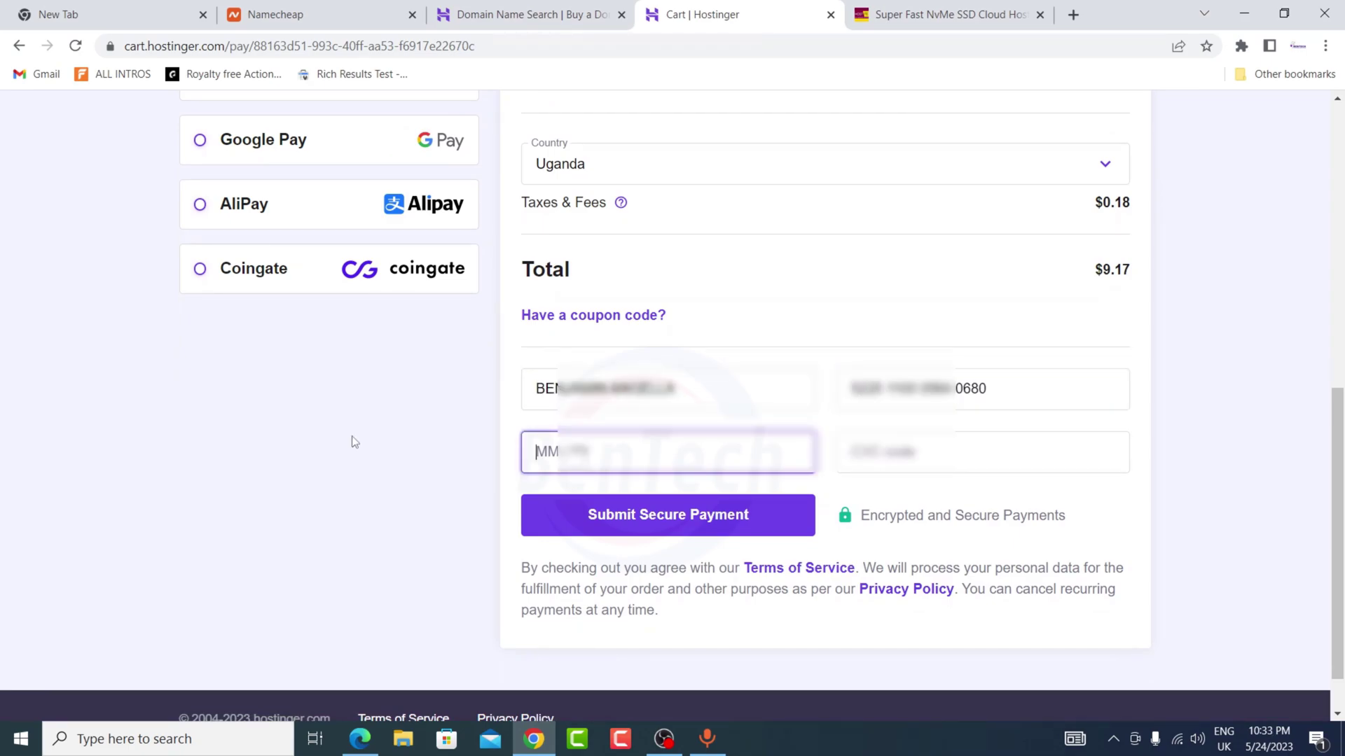
{"action": "type", "text": "0526"}
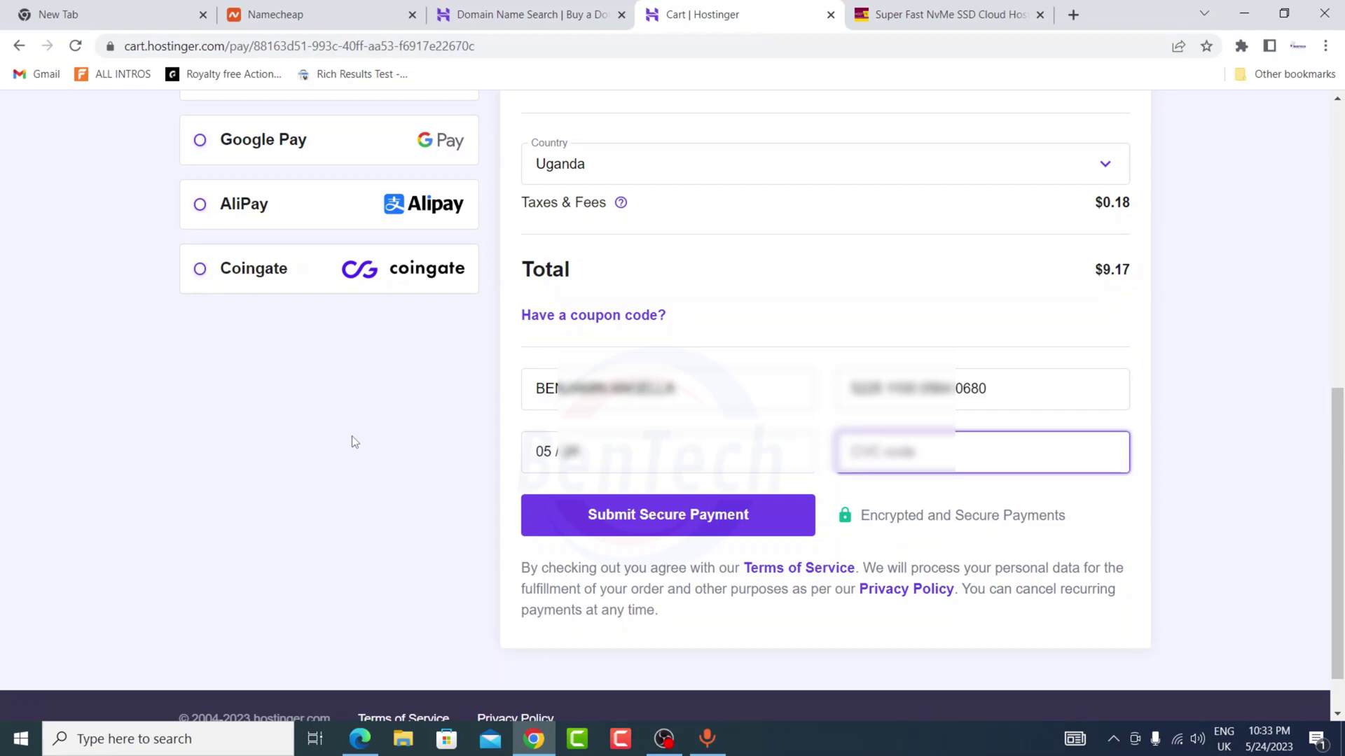
{"action": "left_click", "coordinate": [631, 526]}
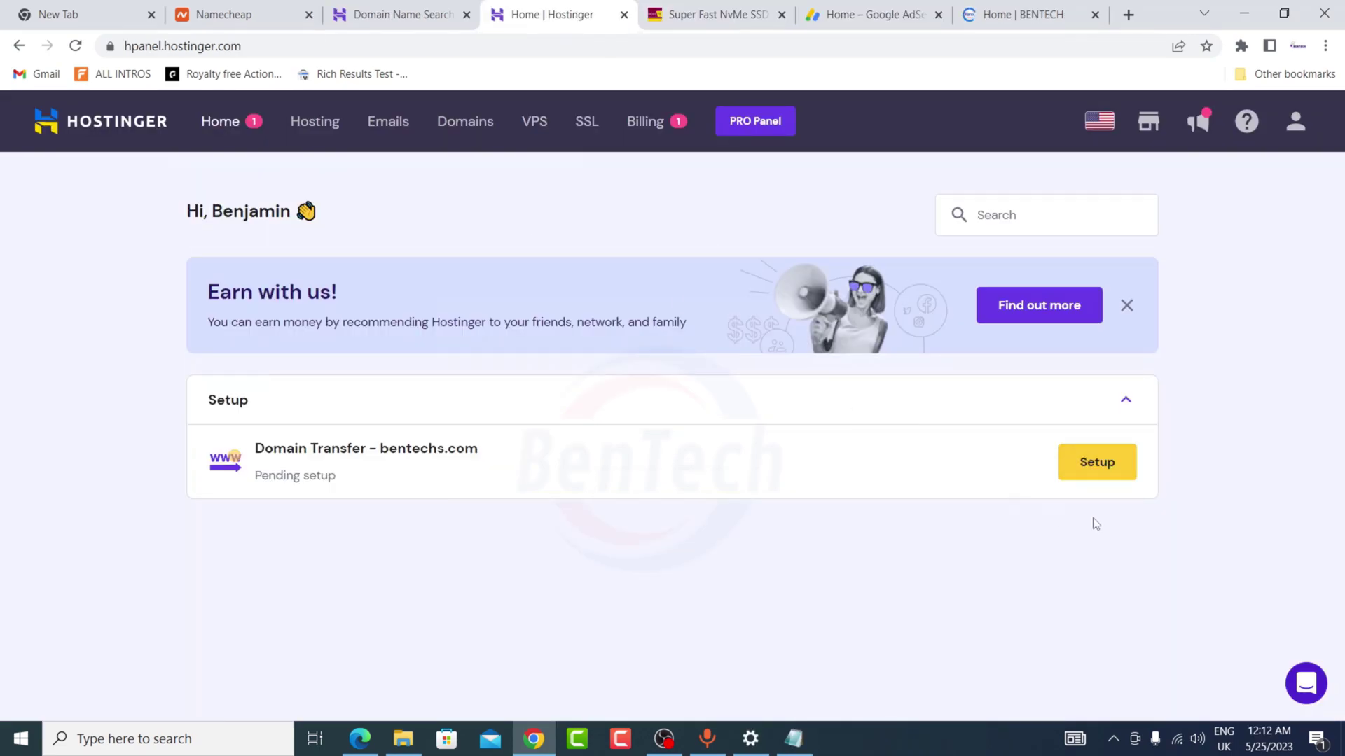
Start the bentechs.com transfer setup, keeping Uganda as the country, and confirm the primary details
{"action": "left_click", "coordinate": [1095, 475]}
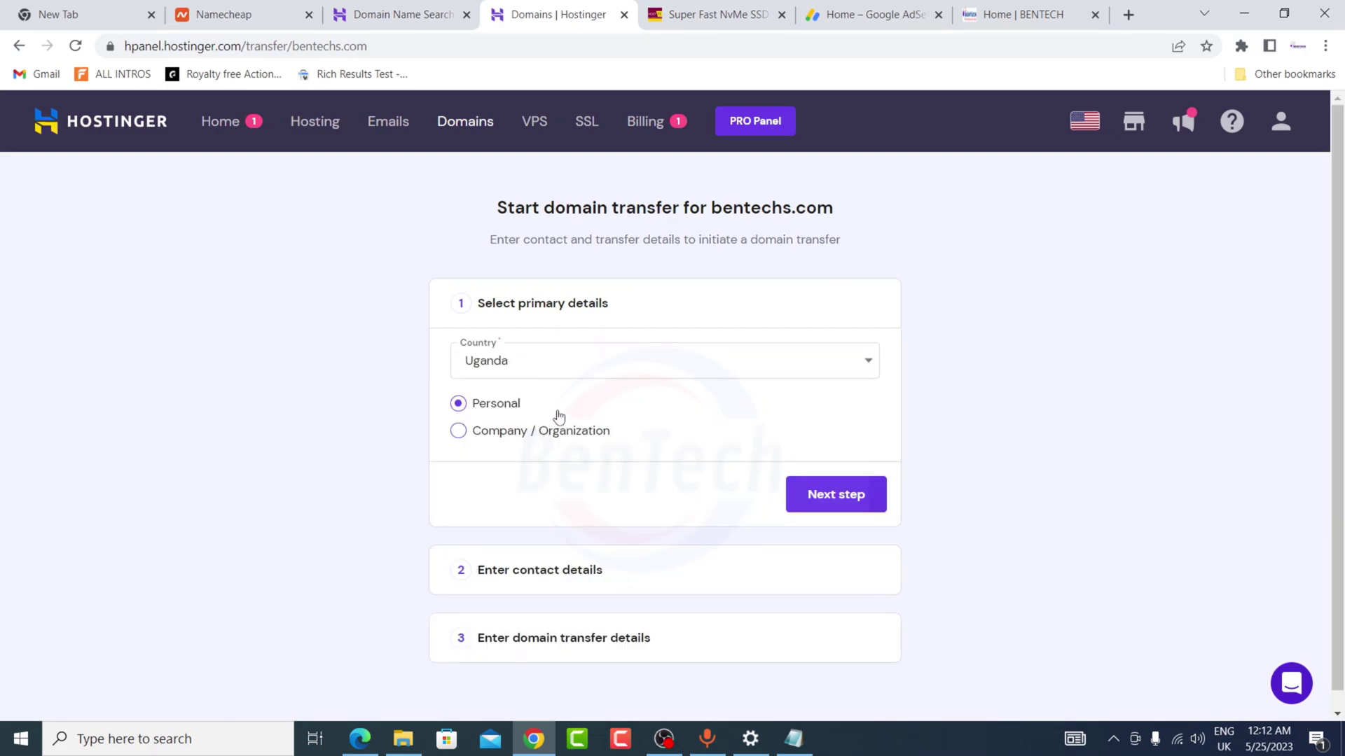
{"action": "left_click", "coordinate": [551, 370]}
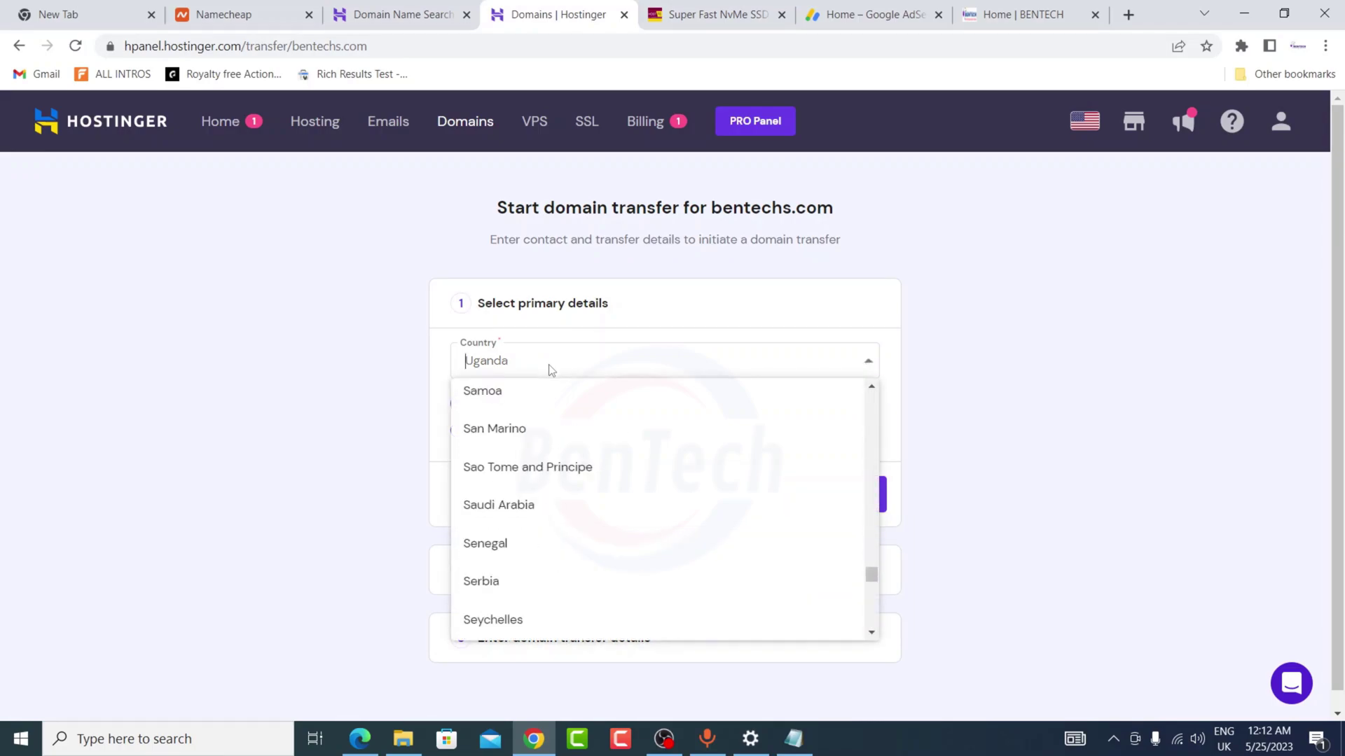
{"action": "left_click", "coordinate": [395, 364]}
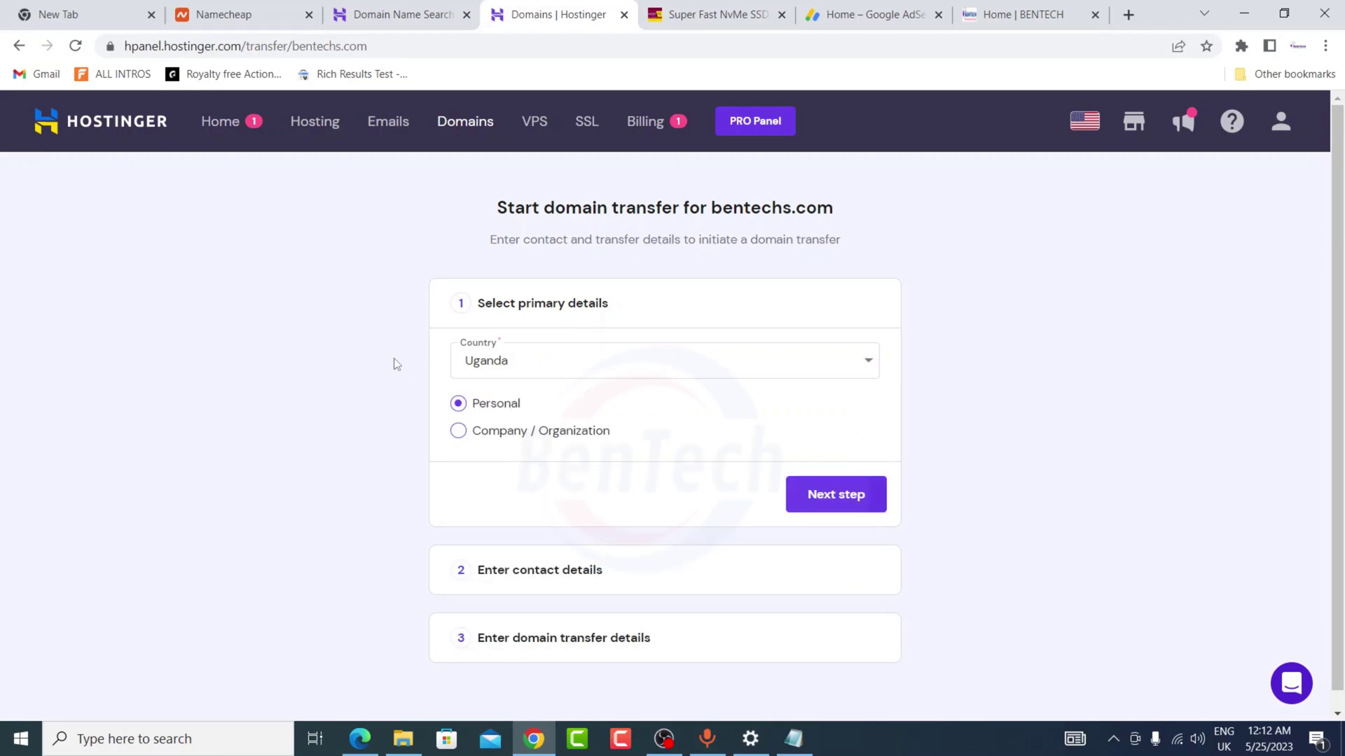
{"action": "left_click", "coordinate": [841, 498]}
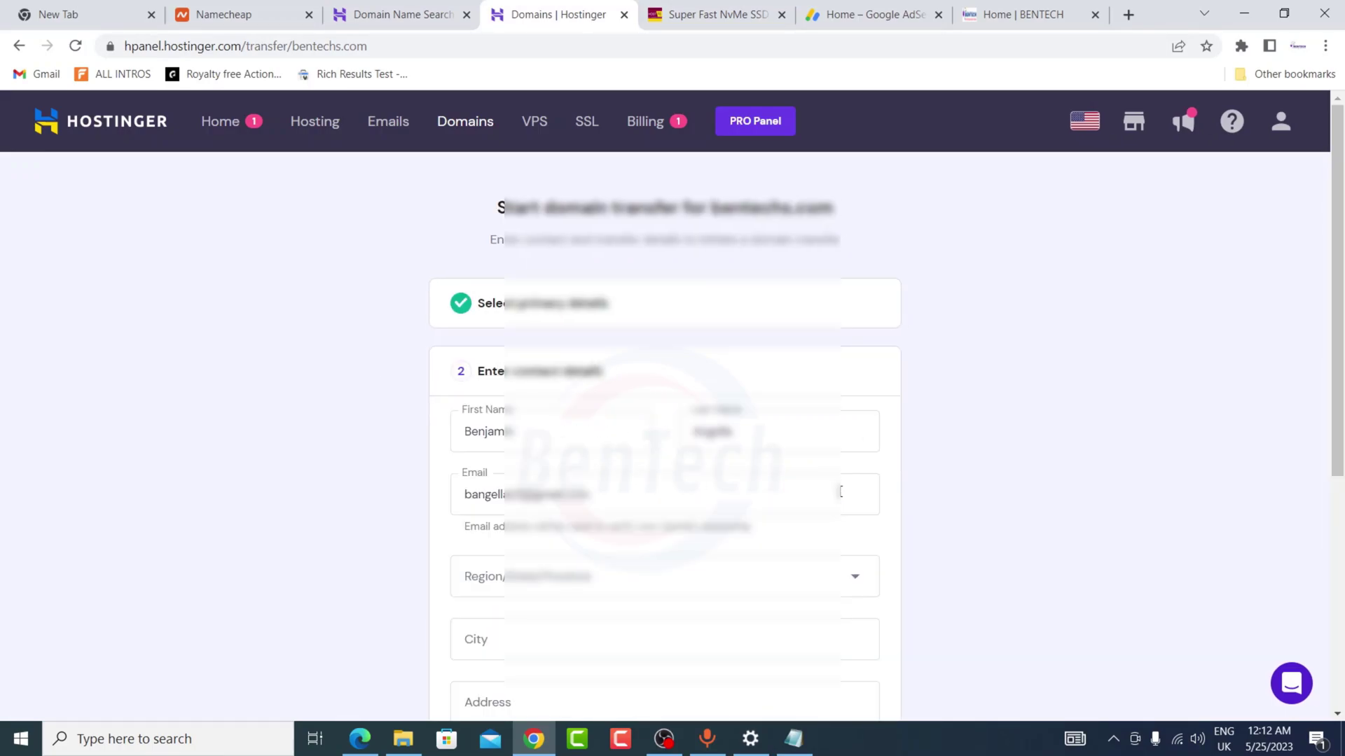
Set the contact region to Kampala and continue to the bentechs.com domain overview
{"action": "left_click", "coordinate": [579, 409]}
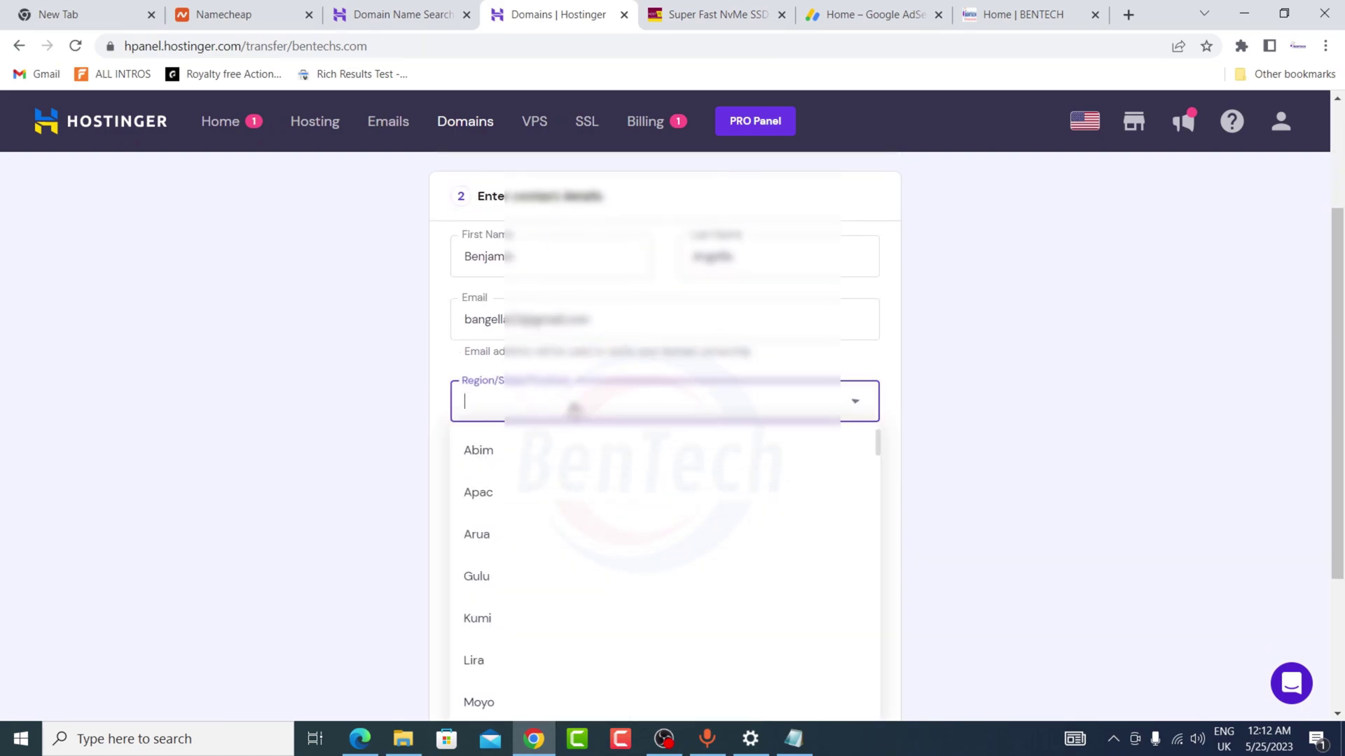
{"action": "left_click", "coordinate": [483, 615]}
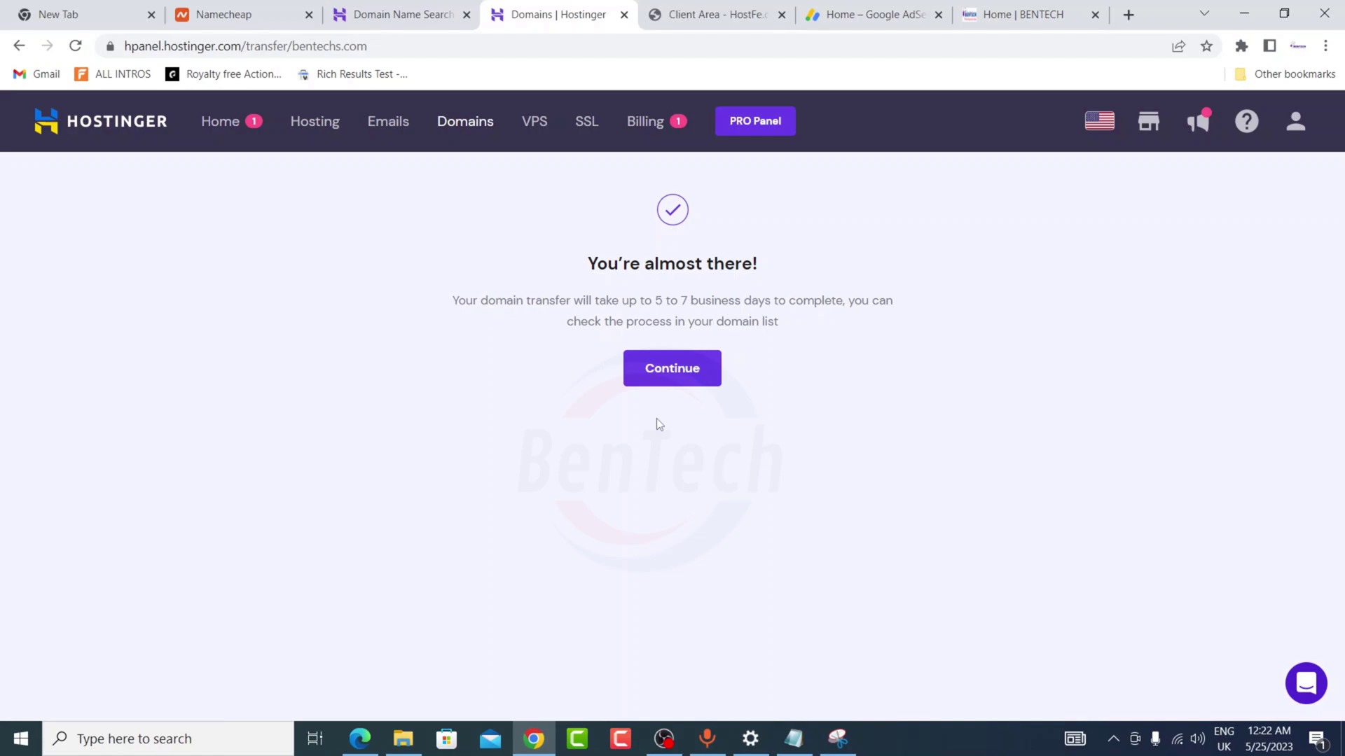
{"action": "left_click", "coordinate": [690, 372]}
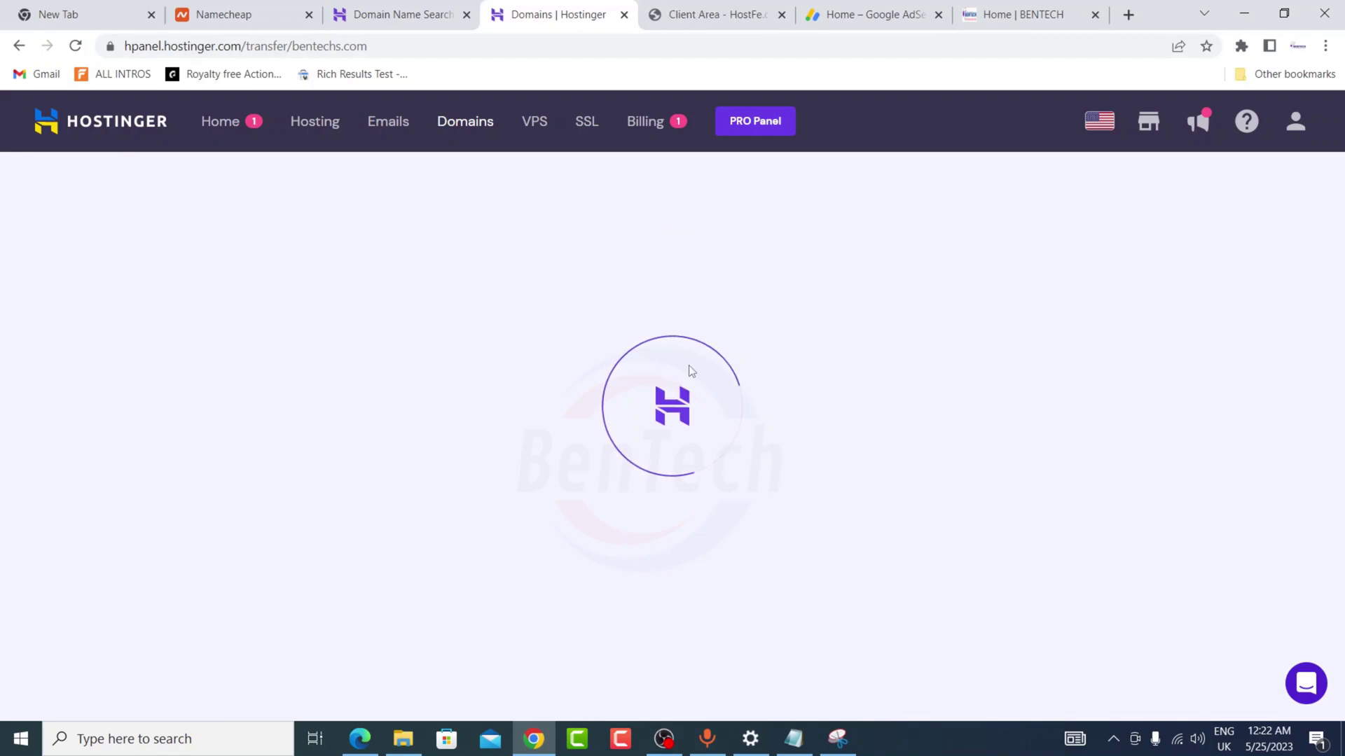